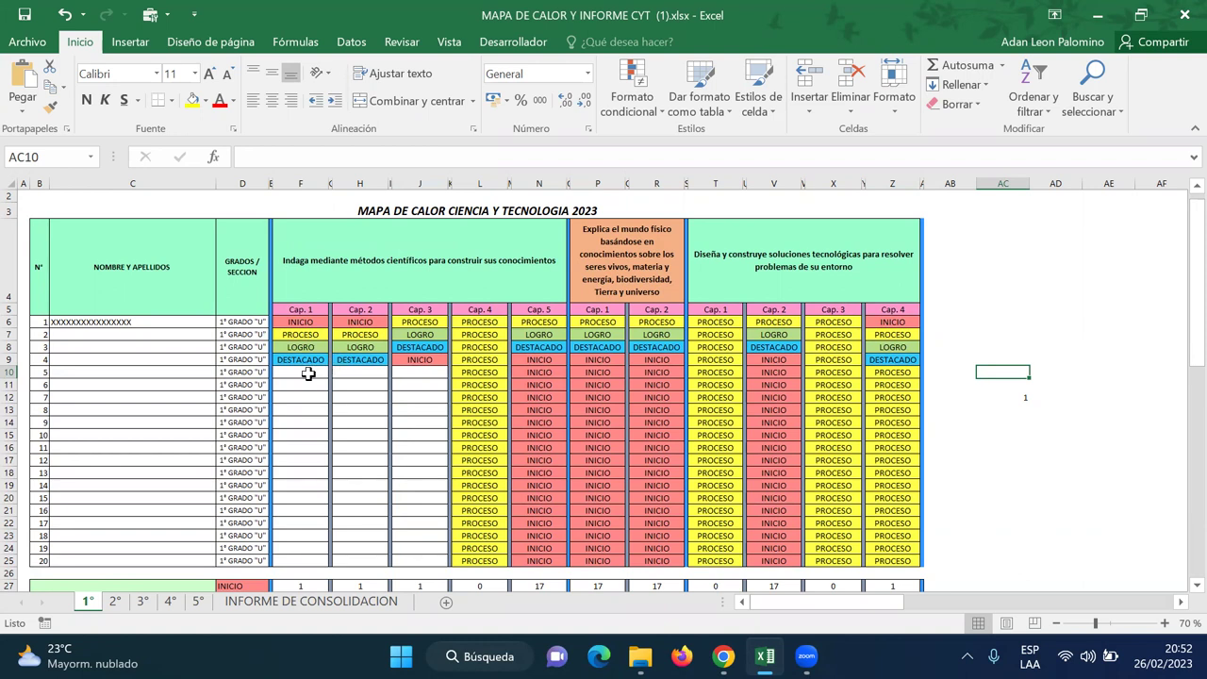
Fill the row 9 ratings down to row 25 on sheet 1°: DESTACADO in columns F and H, INICIO in column J
click(311, 363)
drag(328, 362, 313, 563)
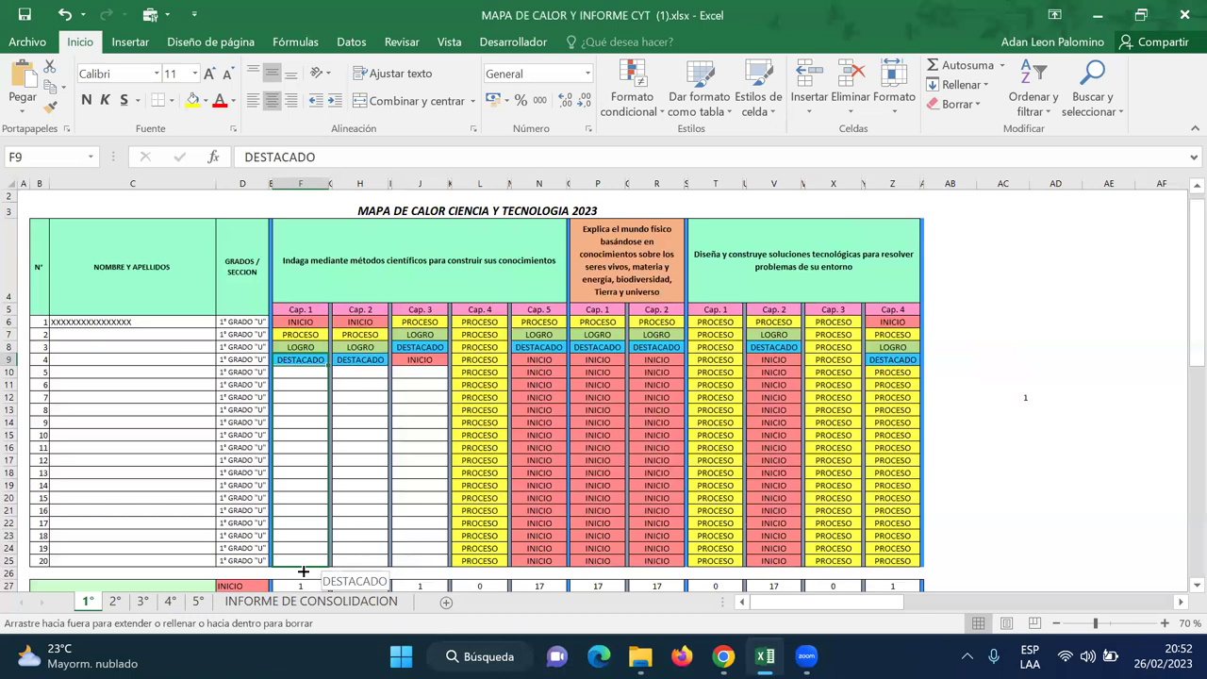
click(373, 362)
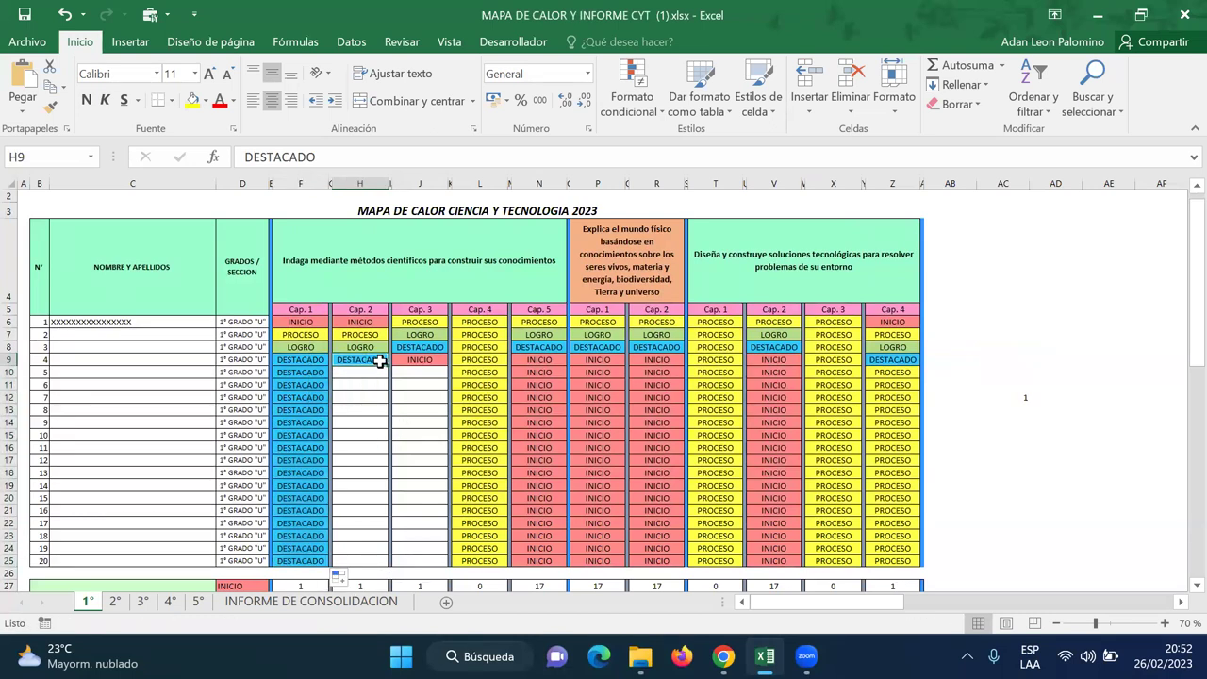
drag(388, 366, 375, 563)
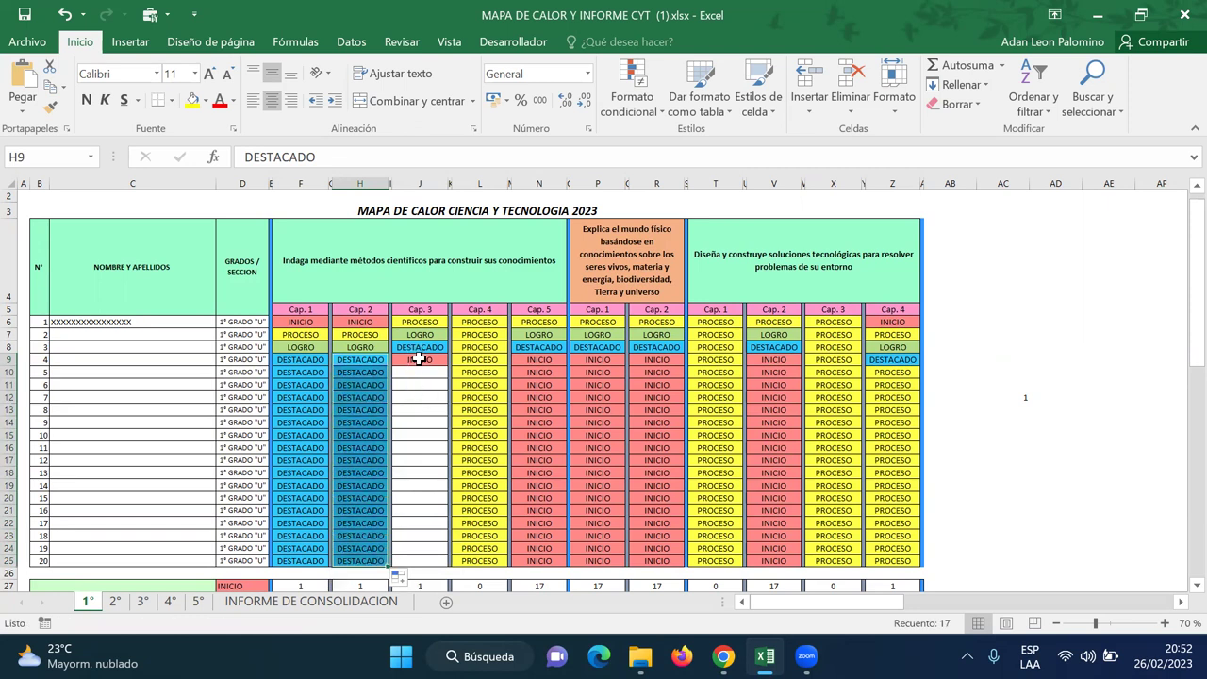
click(441, 362)
drag(449, 363, 430, 563)
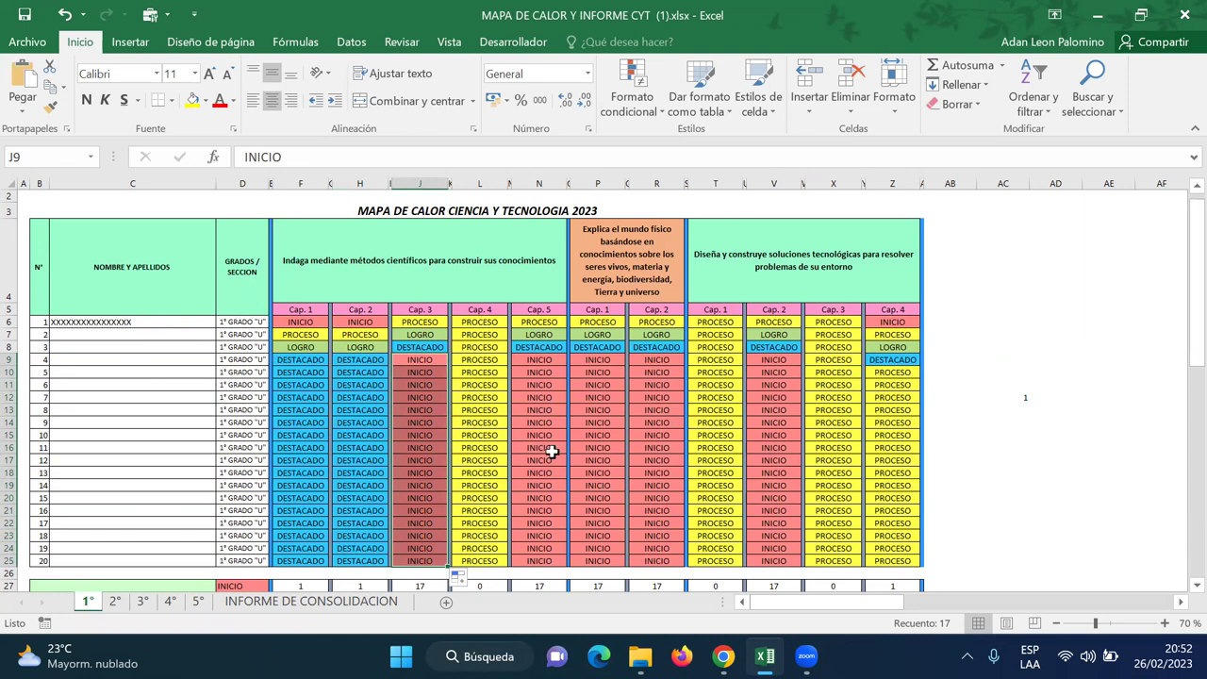
Check the rating tallies of sheet 1° and the first-grade chart in INFORME DE CONSOLIDACION, and return to sheet 1°
drag(1196, 281, 1179, 322)
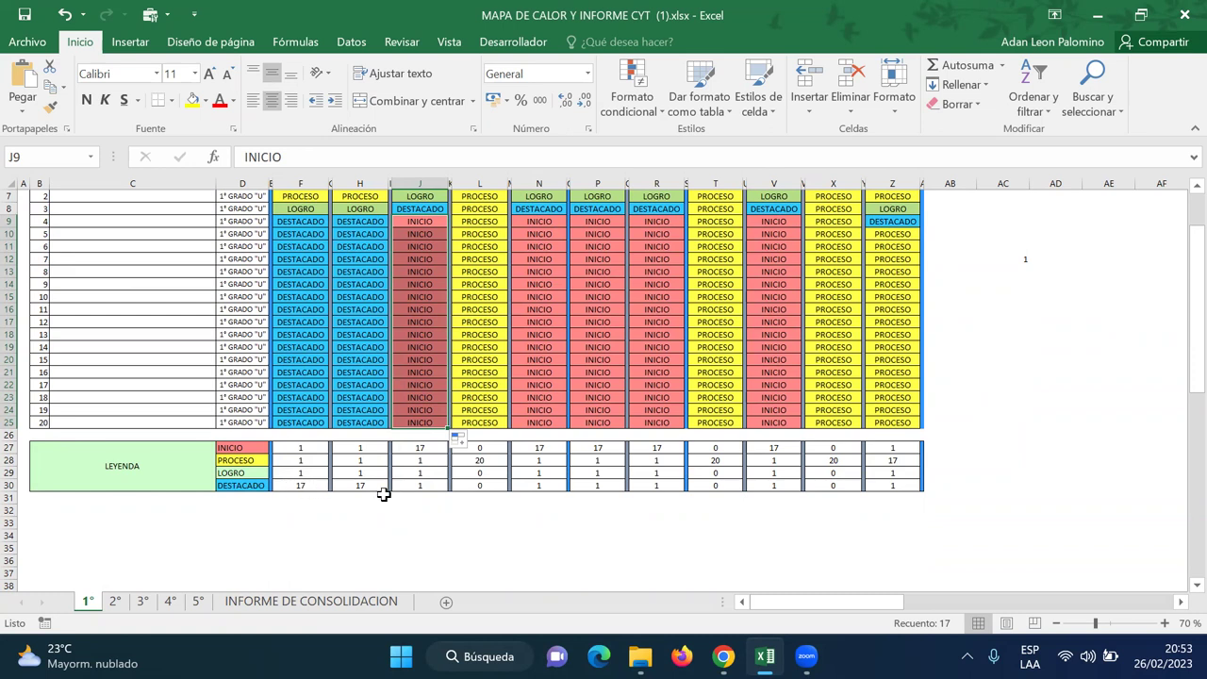
click(274, 599)
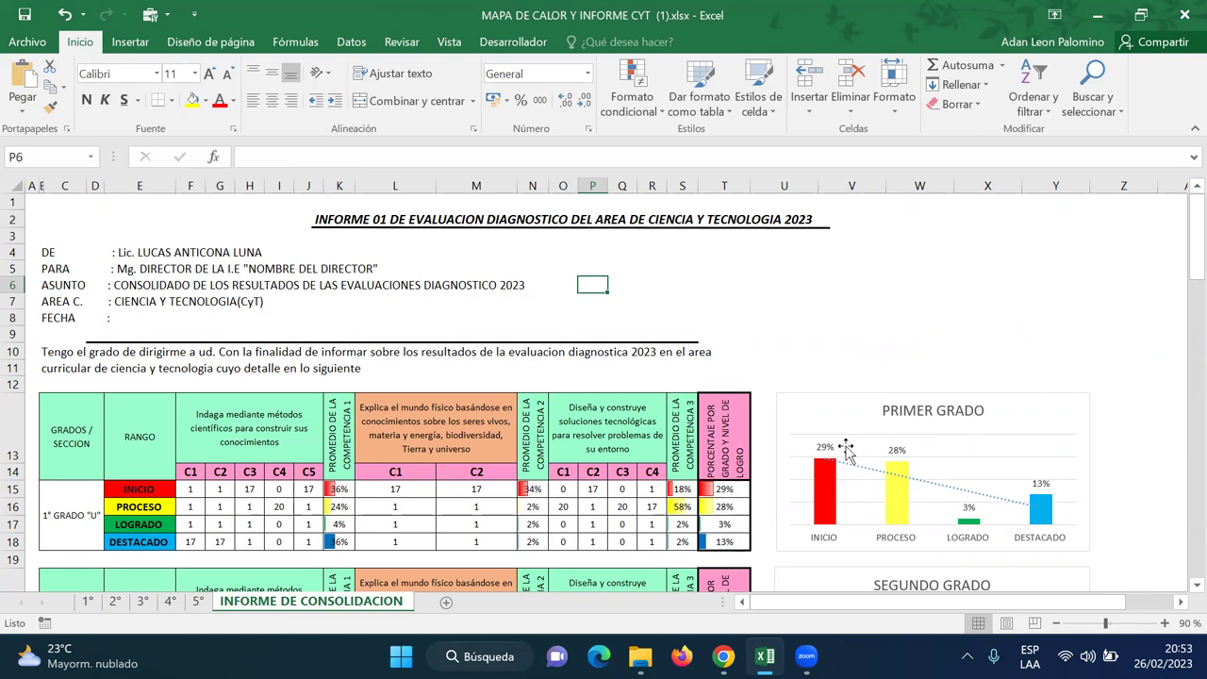
click(88, 601)
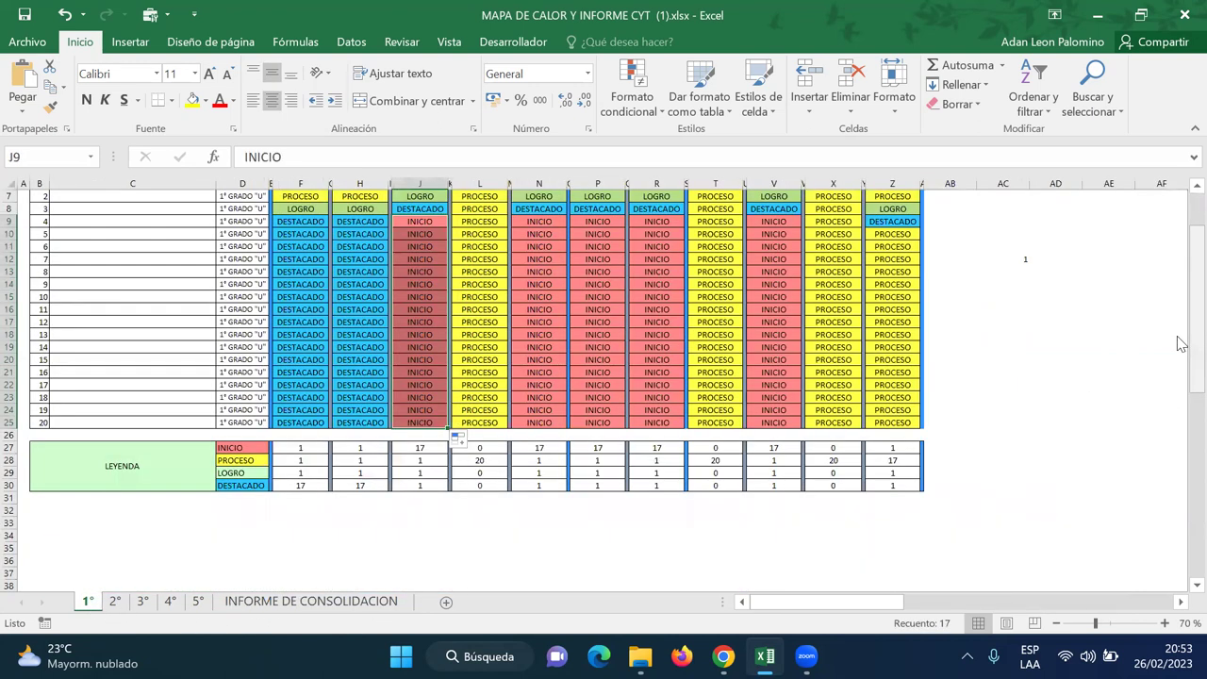
Copy the Cap. 1 ratings in F6:F25 of sheet 1° to the same cells of sheet 2°
scroll(1181, 343, up, 2)
drag(300, 312, 843, 479)
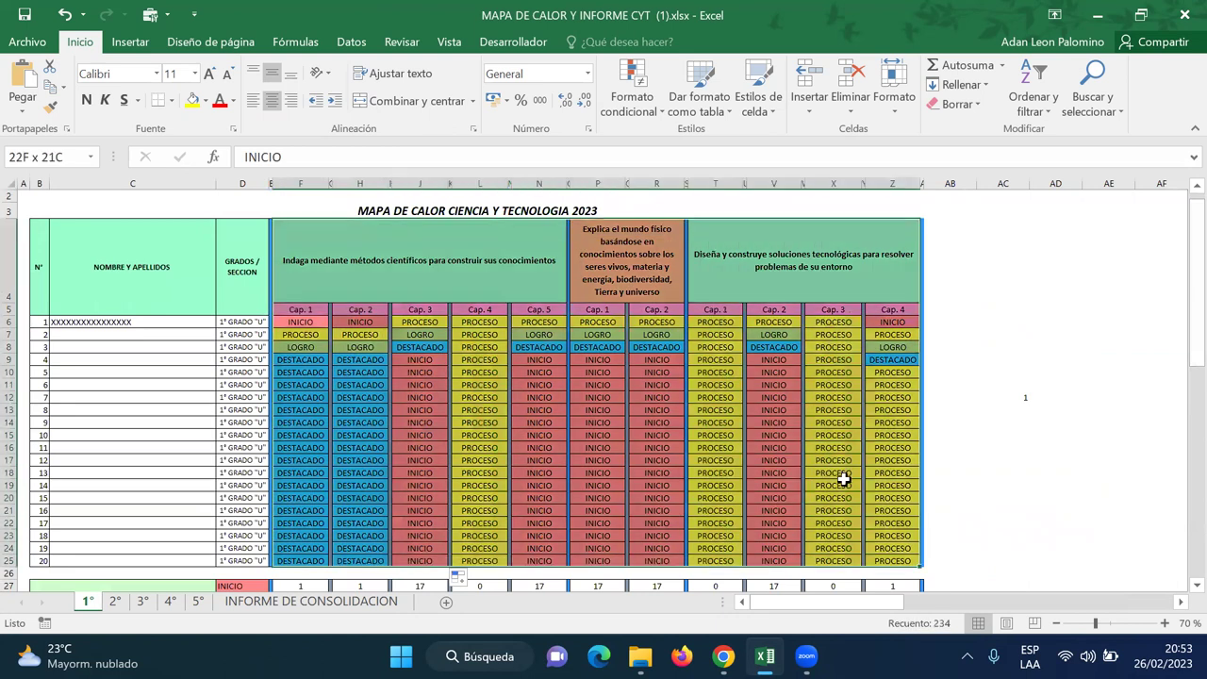
click(868, 371)
drag(296, 323, 309, 558)
key(ctrl+c)
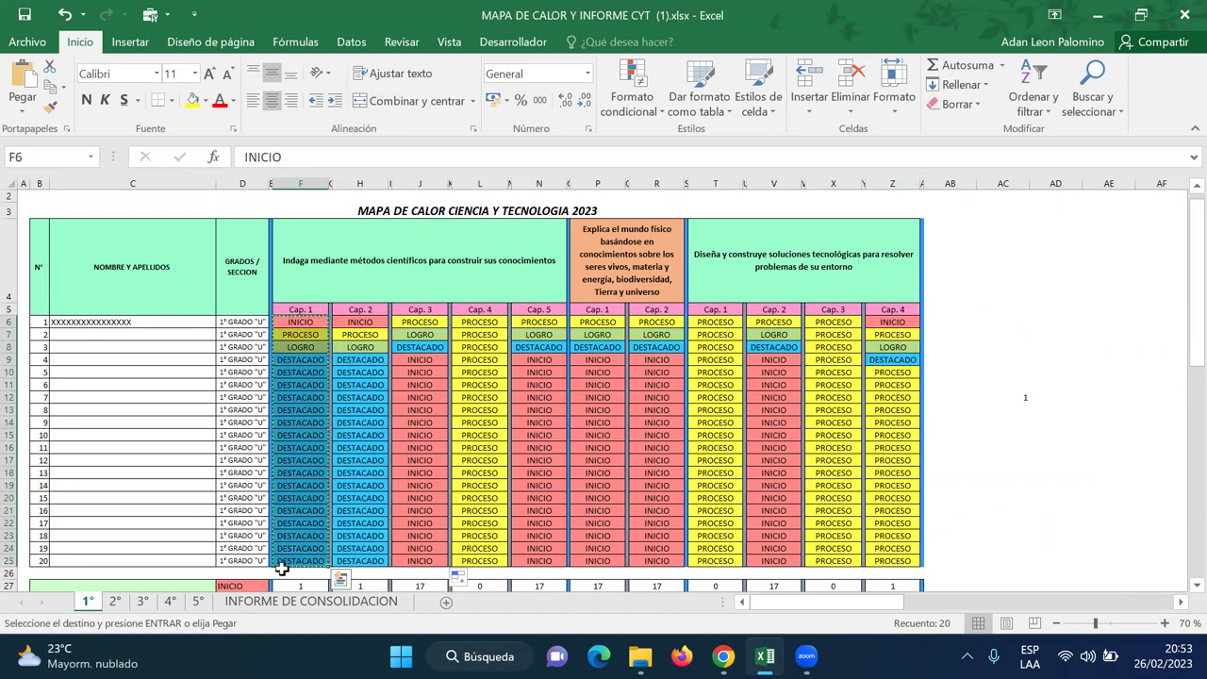
click(115, 601)
click(302, 335)
key(ctrl+v)
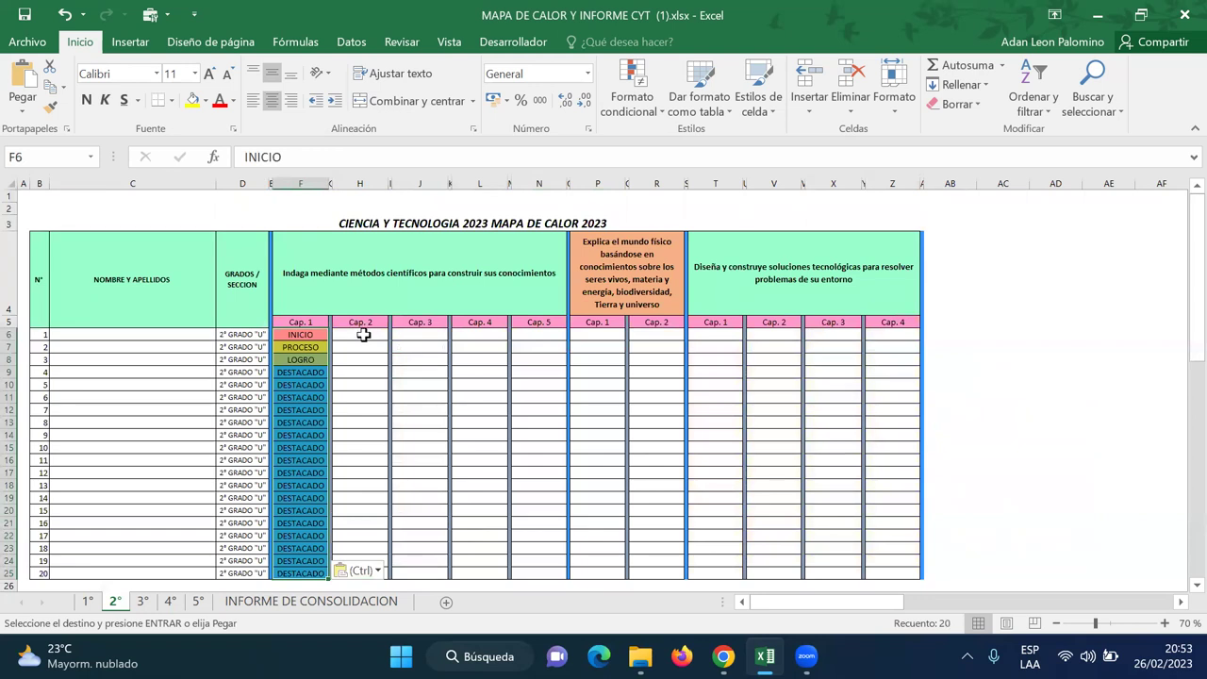
Paste the copied ratings into Cap. 2 and Cap. 3 of the first competency on sheet 2°, starting at H6 and J6
click(363, 335)
key(ctrl+v)
click(423, 336)
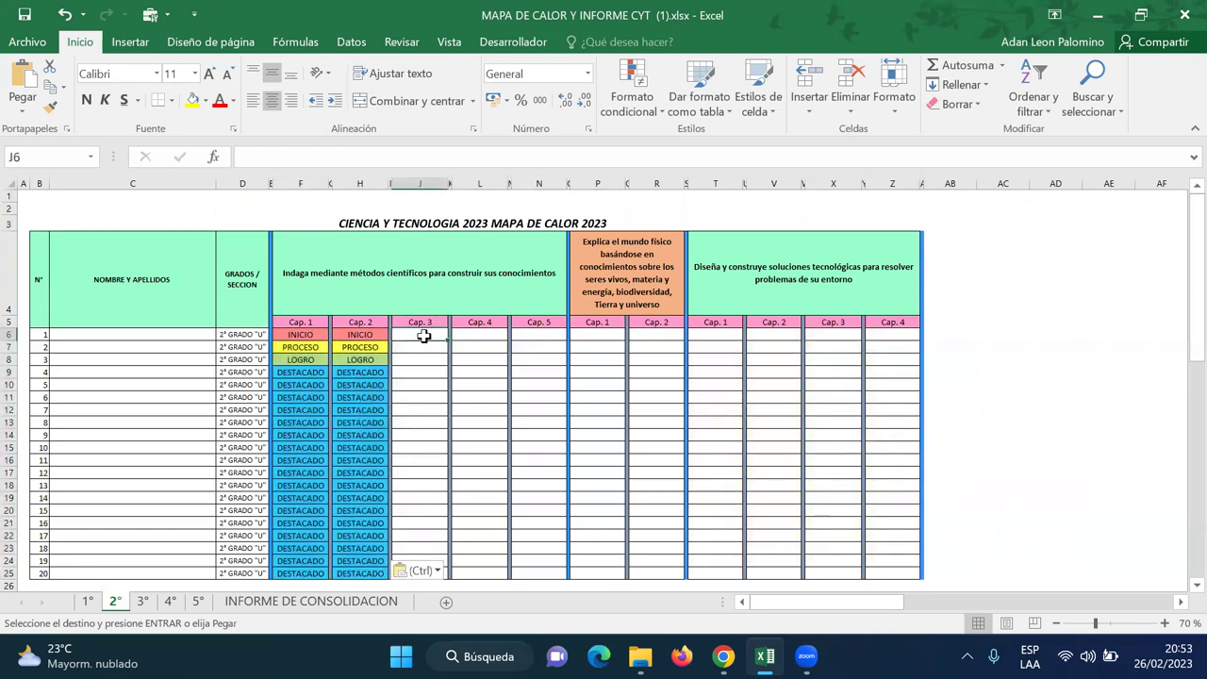
key(ctrl+v)
click(476, 341)
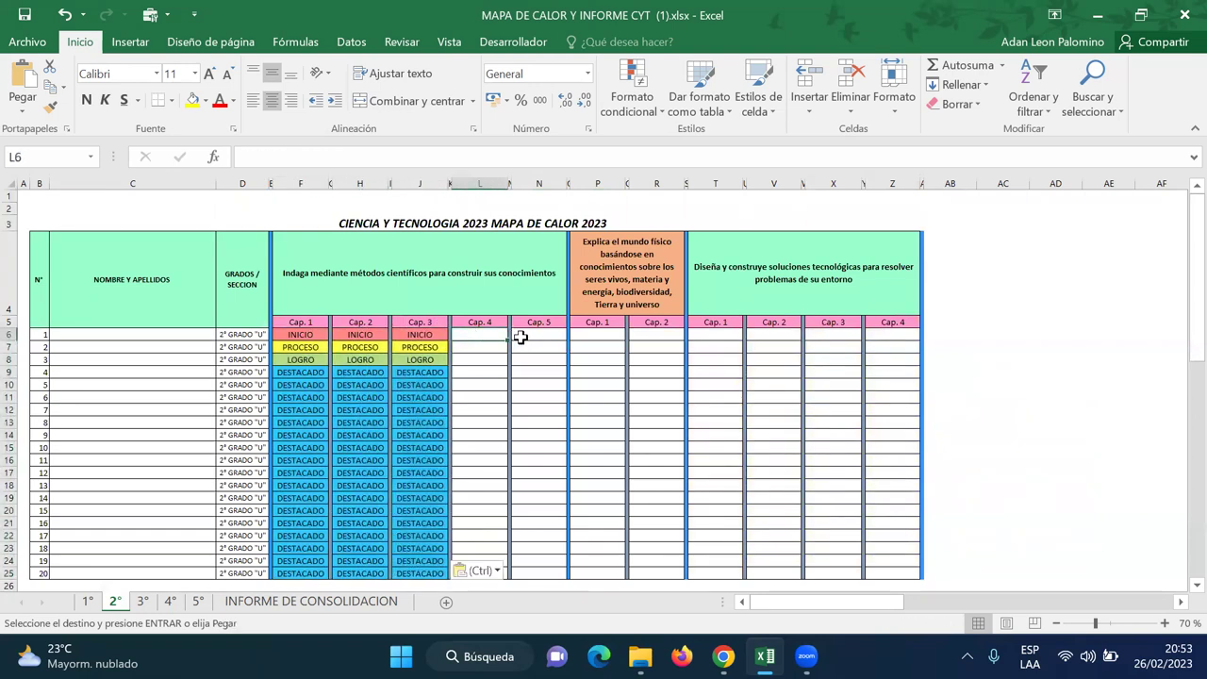
click(533, 339)
click(582, 335)
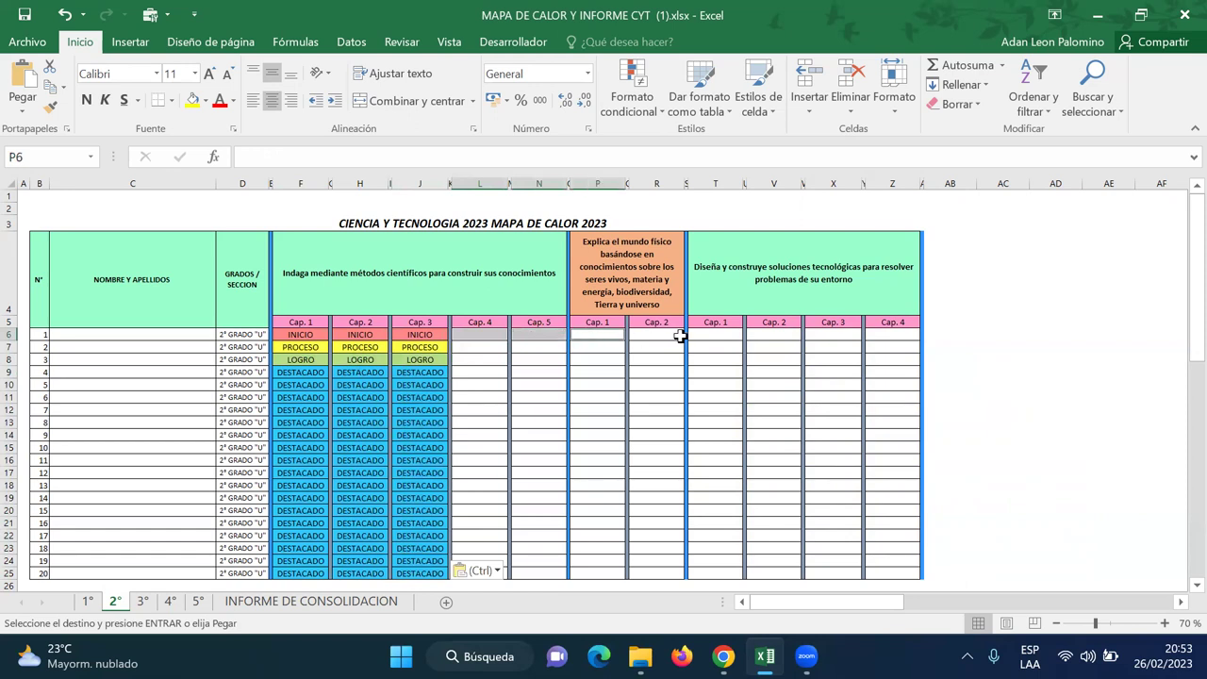
drag(665, 335, 728, 335)
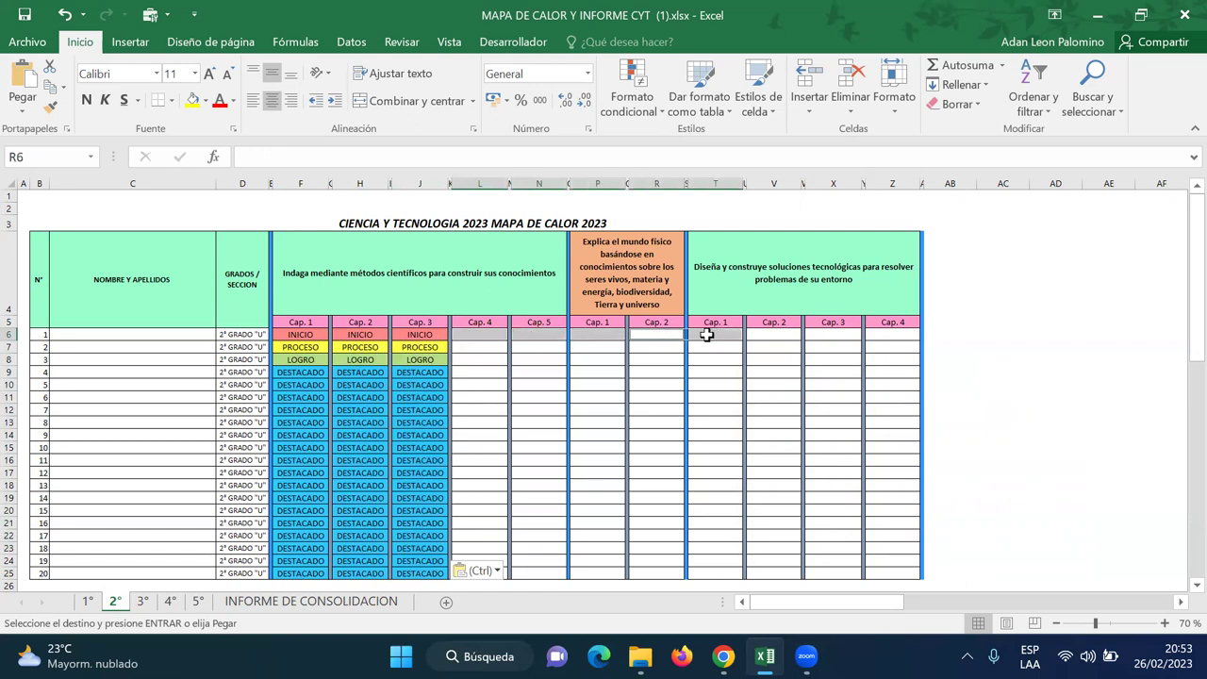
click(660, 336)
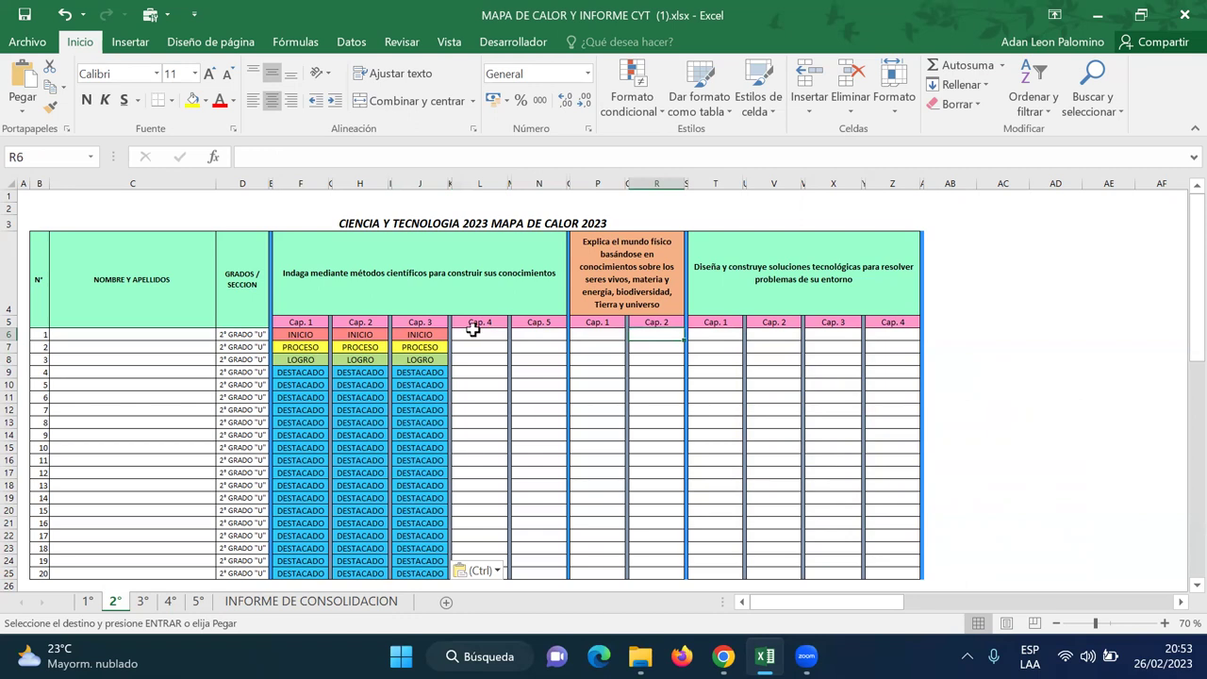
Paste the copied ratings on sheet 2° into five columns at once, starting at L6, N6, P6, R6 and T6
click(473, 331)
ctrl+click(536, 332)
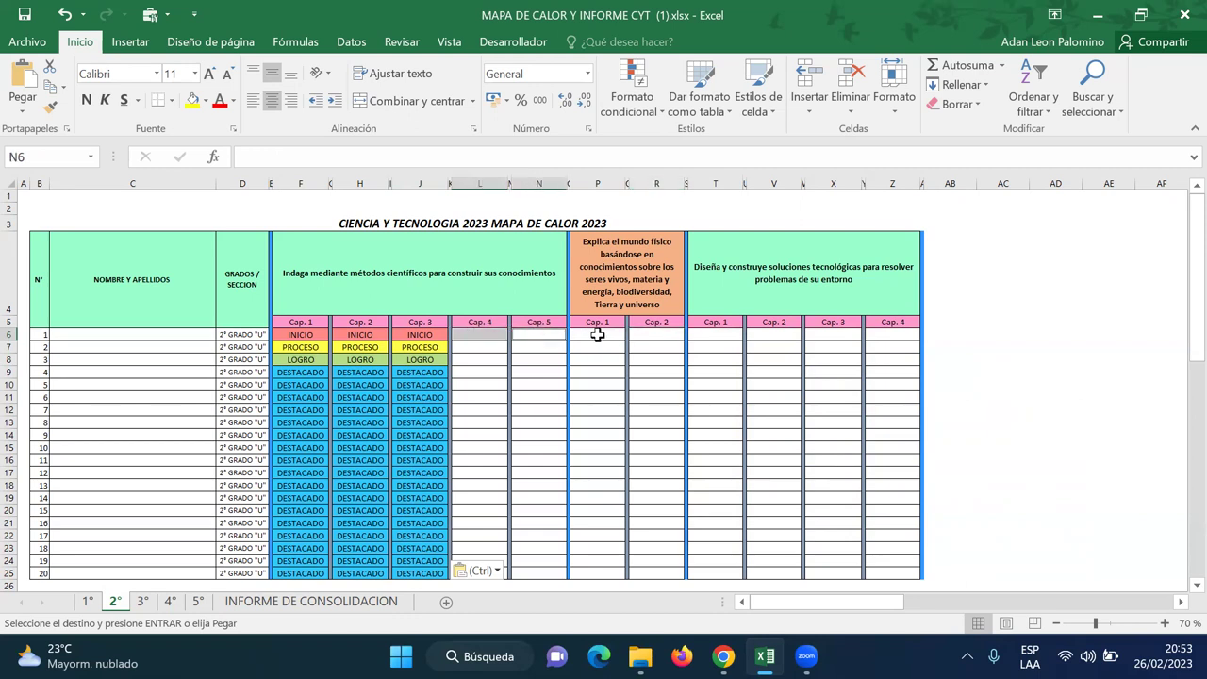
ctrl+click(597, 335)
ctrl+click(656, 335)
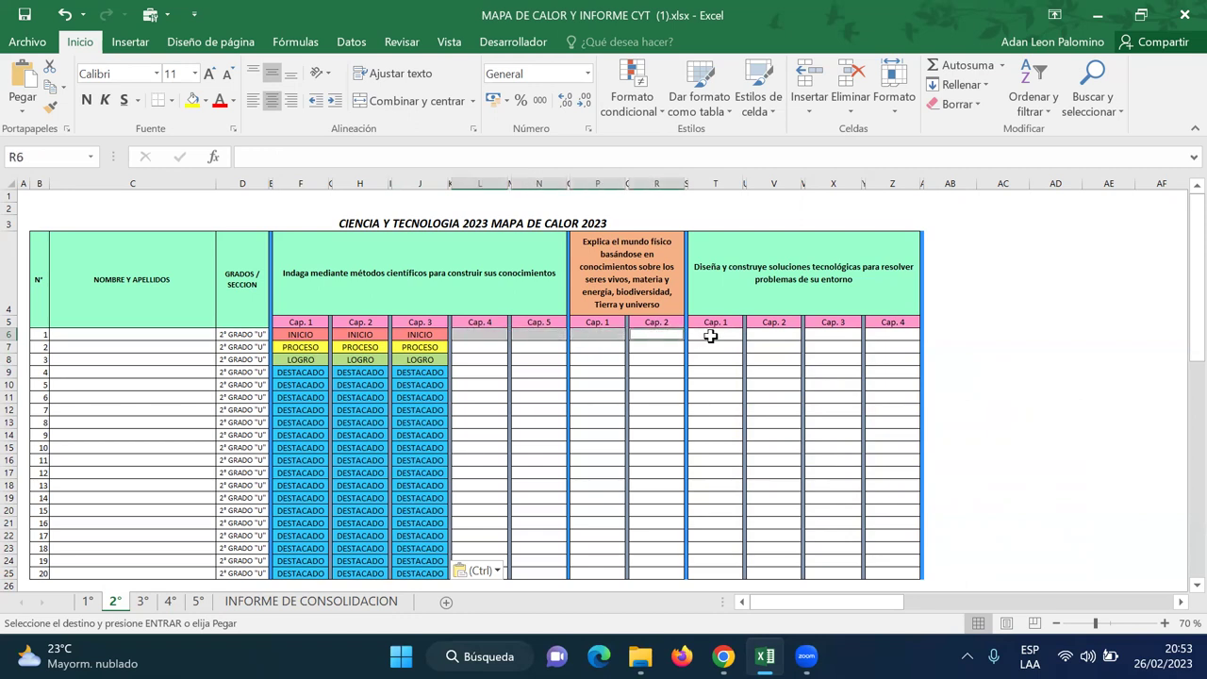
ctrl+click(710, 334)
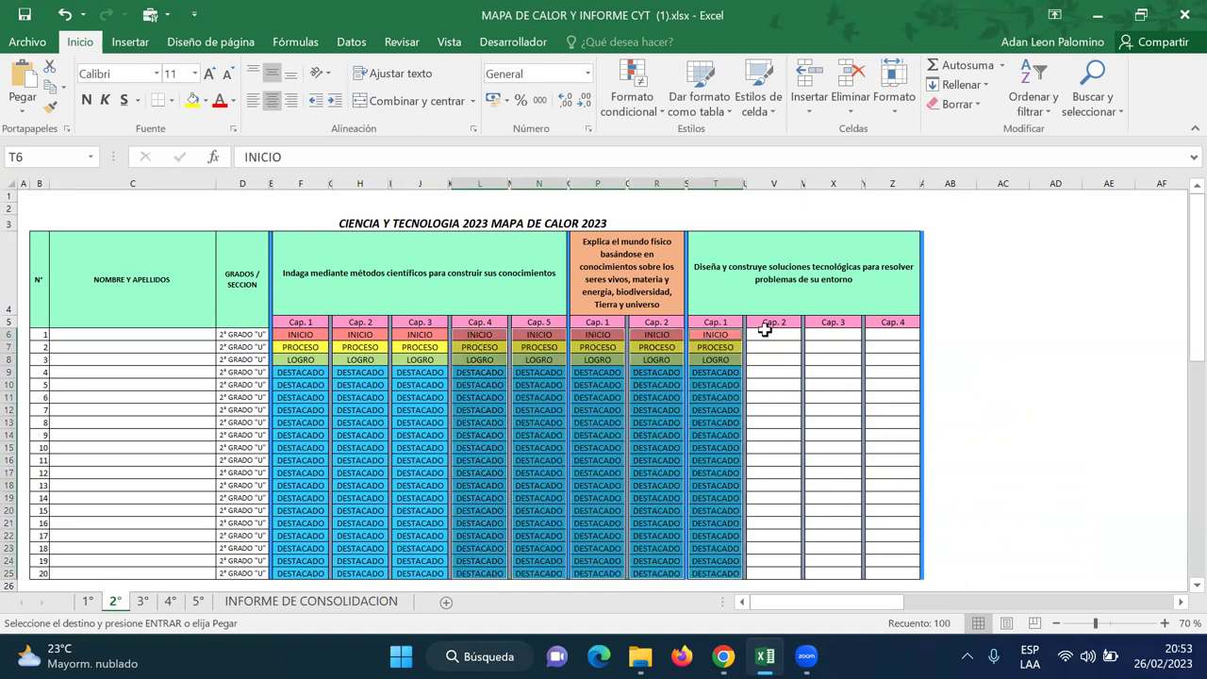
Paste the copied ratings into Cap. 2, Cap. 3 and Cap. 4 of the third competency, starting at V6, X6 and Z6
click(765, 332)
ctrl+click(835, 336)
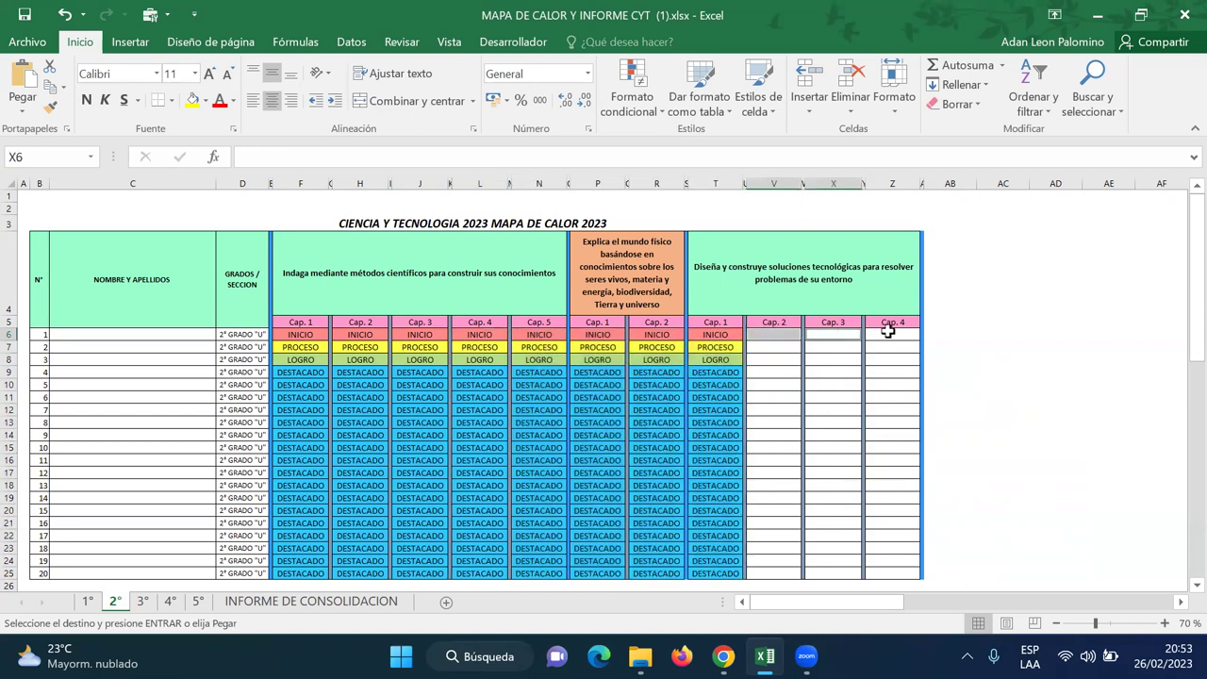
ctrl+click(888, 332)
key(ctrl+v)
click(1057, 372)
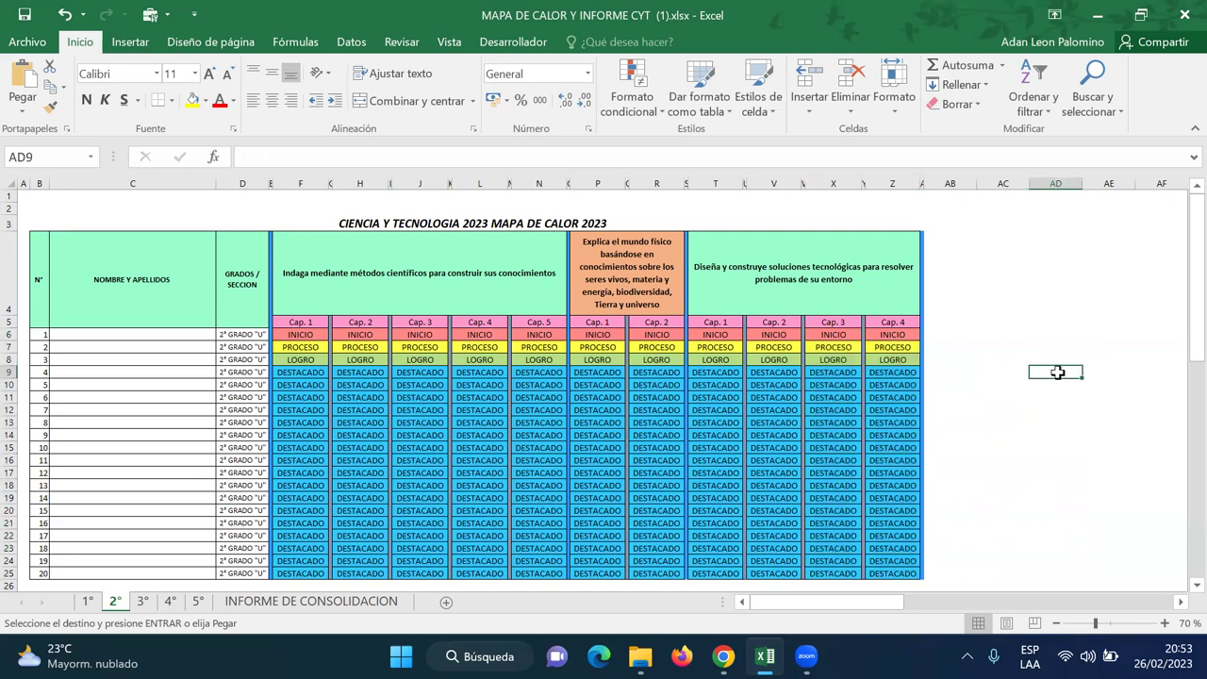
Check the rating tallies of sheet 2° and the second-grade table and chart in INFORME DE CONSOLIDACION
drag(1178, 319, 1181, 396)
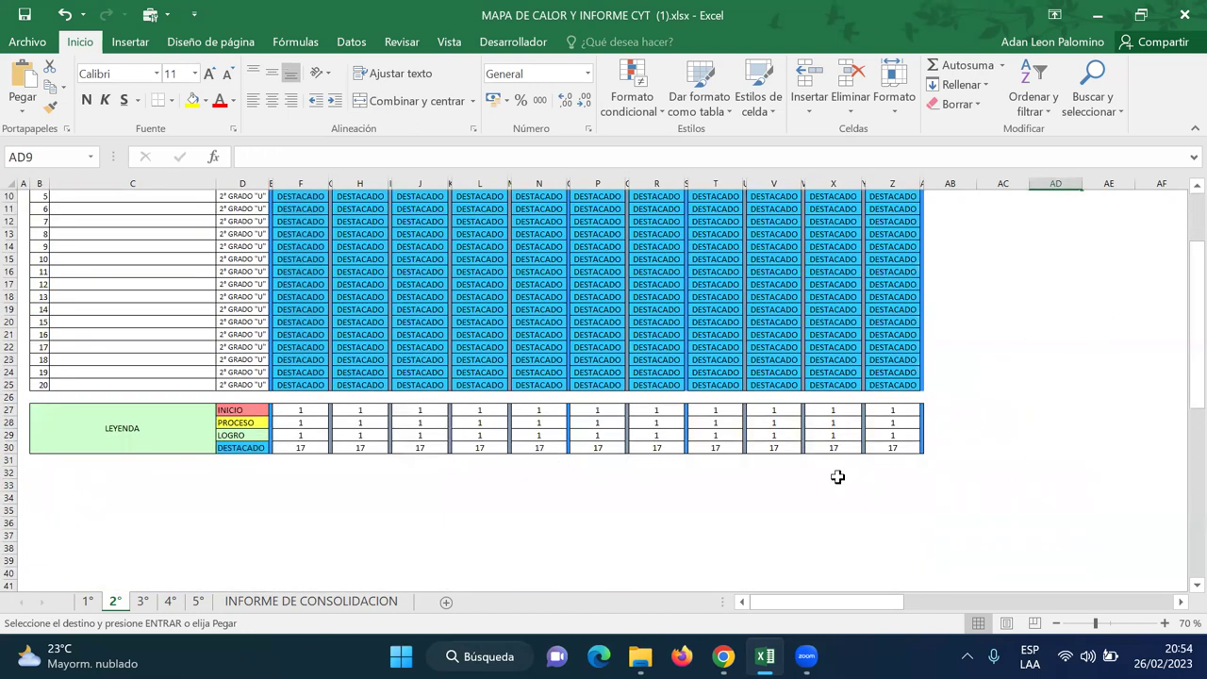
click(292, 602)
drag(1181, 245, 1181, 293)
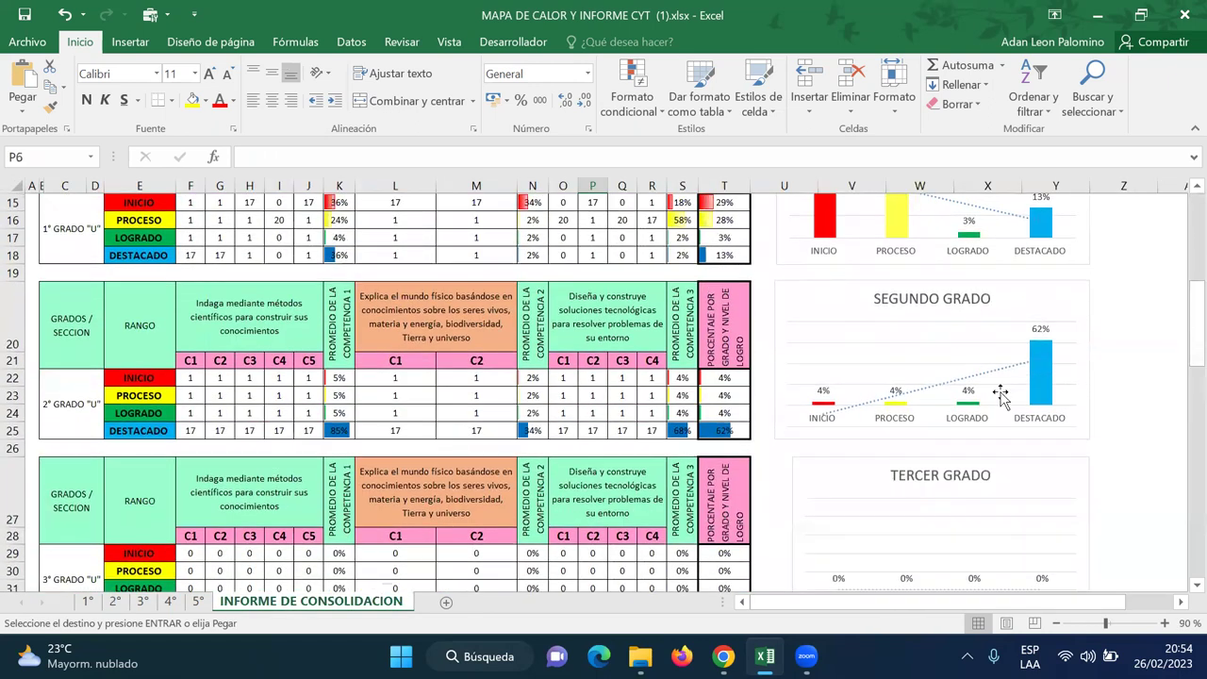
drag(1181, 337, 1180, 321)
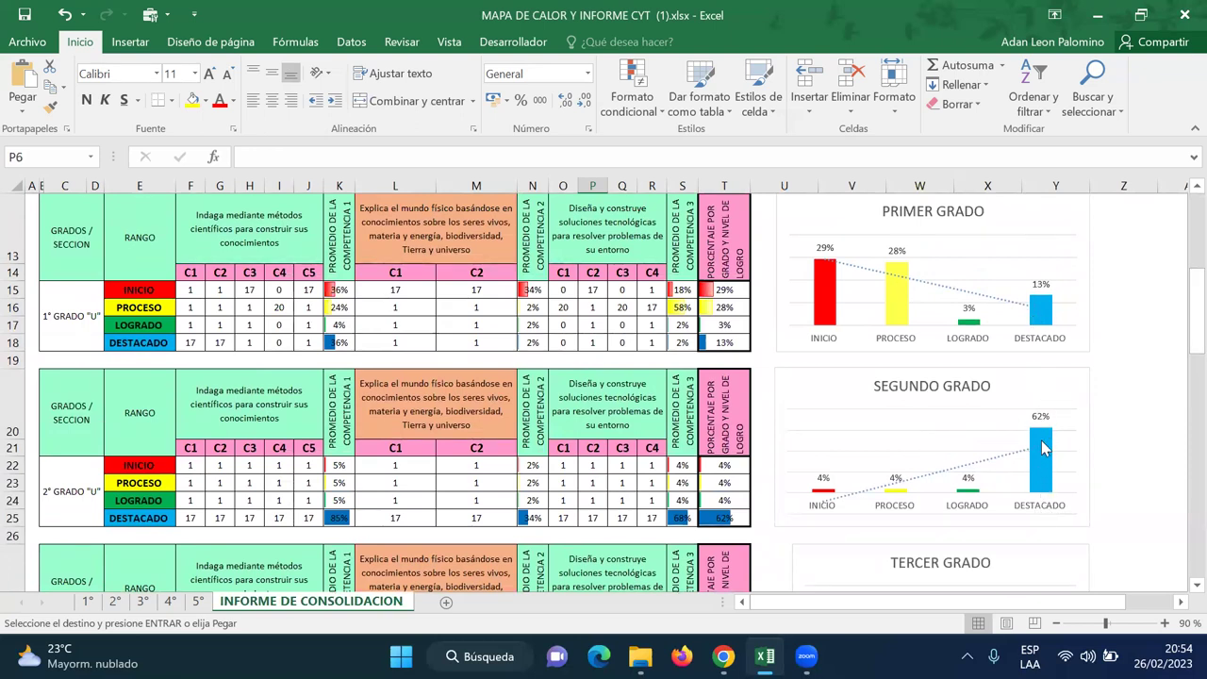
drag(1181, 316, 1179, 349)
Copy the competency block F4:Z25 from sheet 2° to F4 on sheet 3°, and check the third-grade results in INFORME DE CONSOLIDACION
click(115, 601)
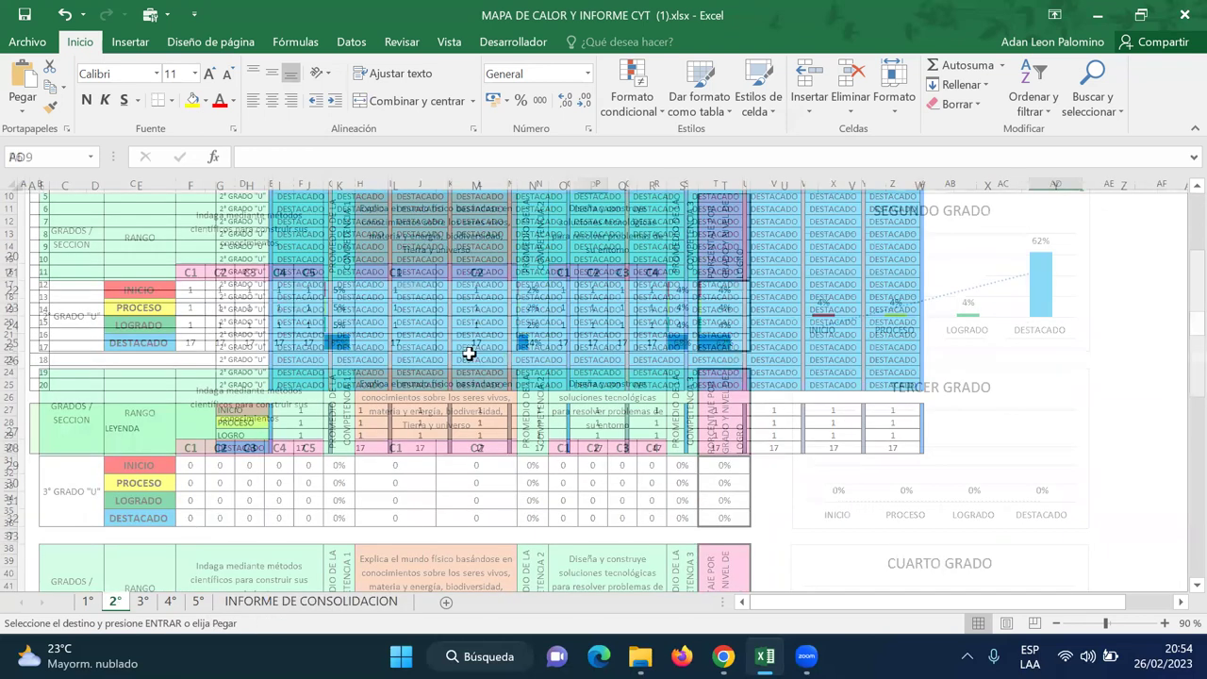
drag(1185, 381, 1179, 283)
drag(348, 259, 821, 540)
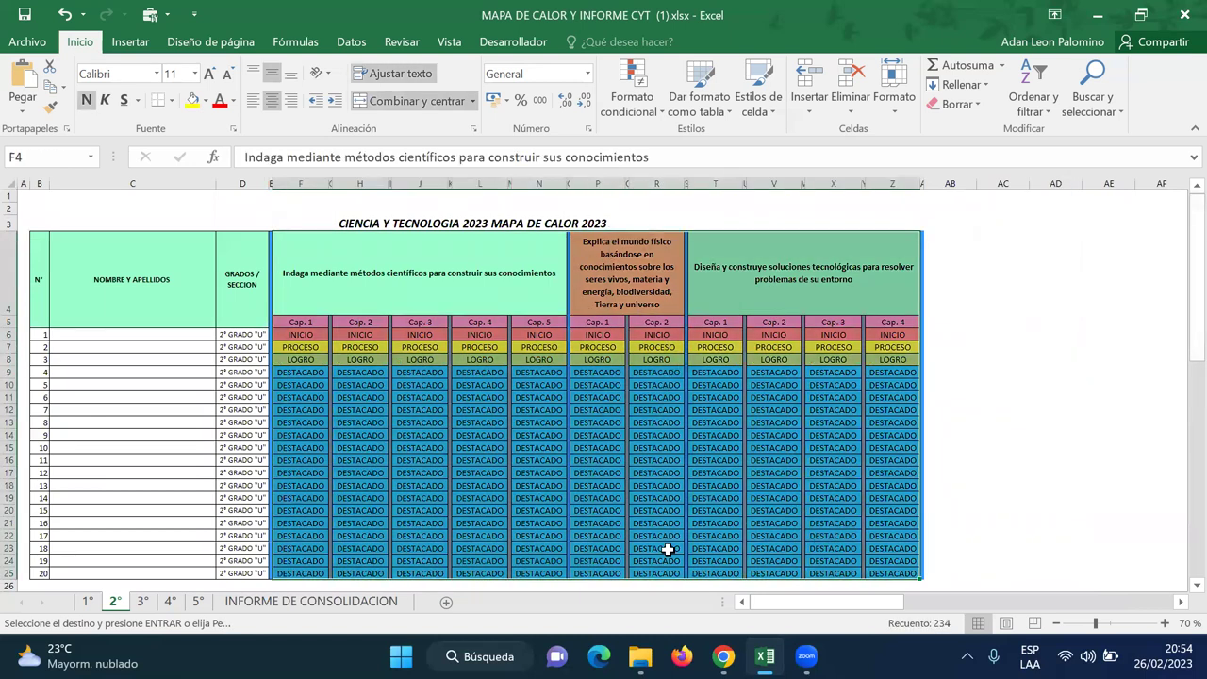
click(141, 602)
drag(329, 231, 332, 230)
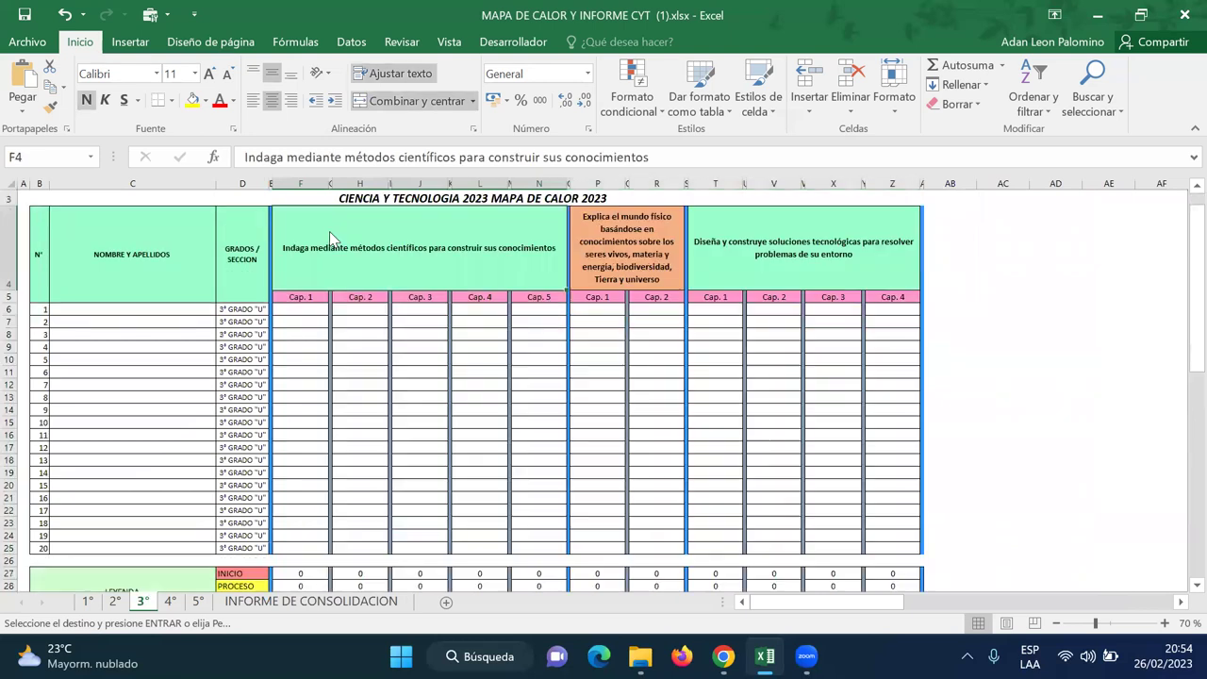
click(565, 378)
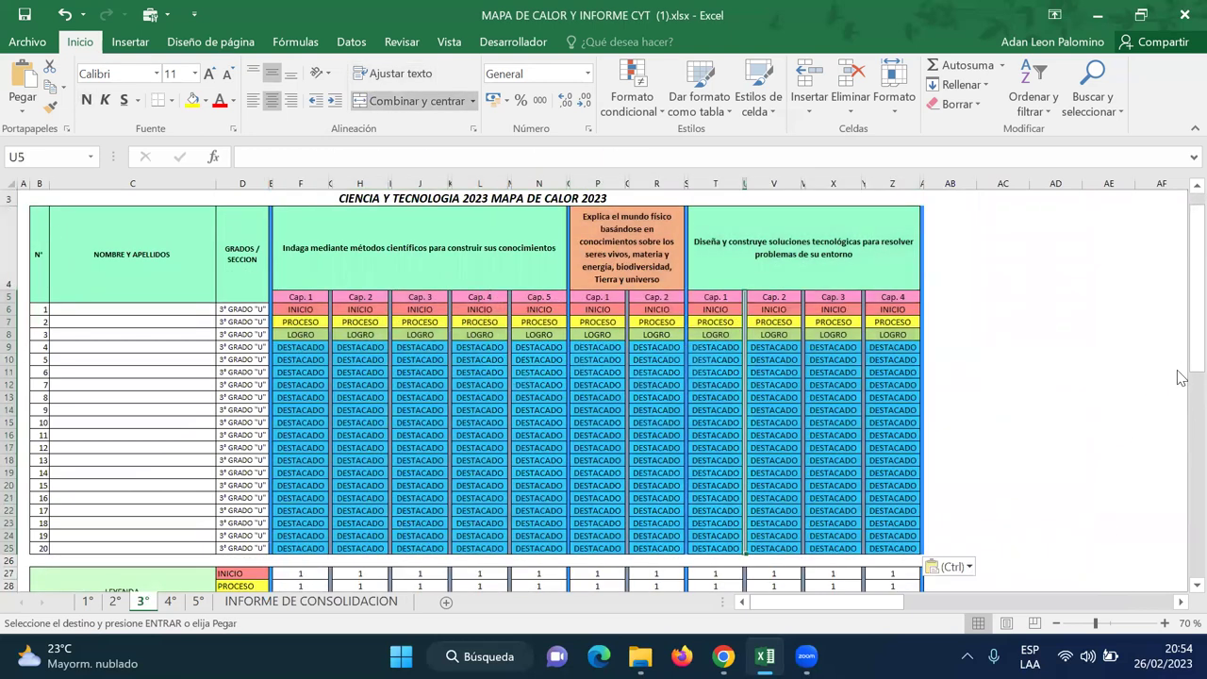
click(378, 603)
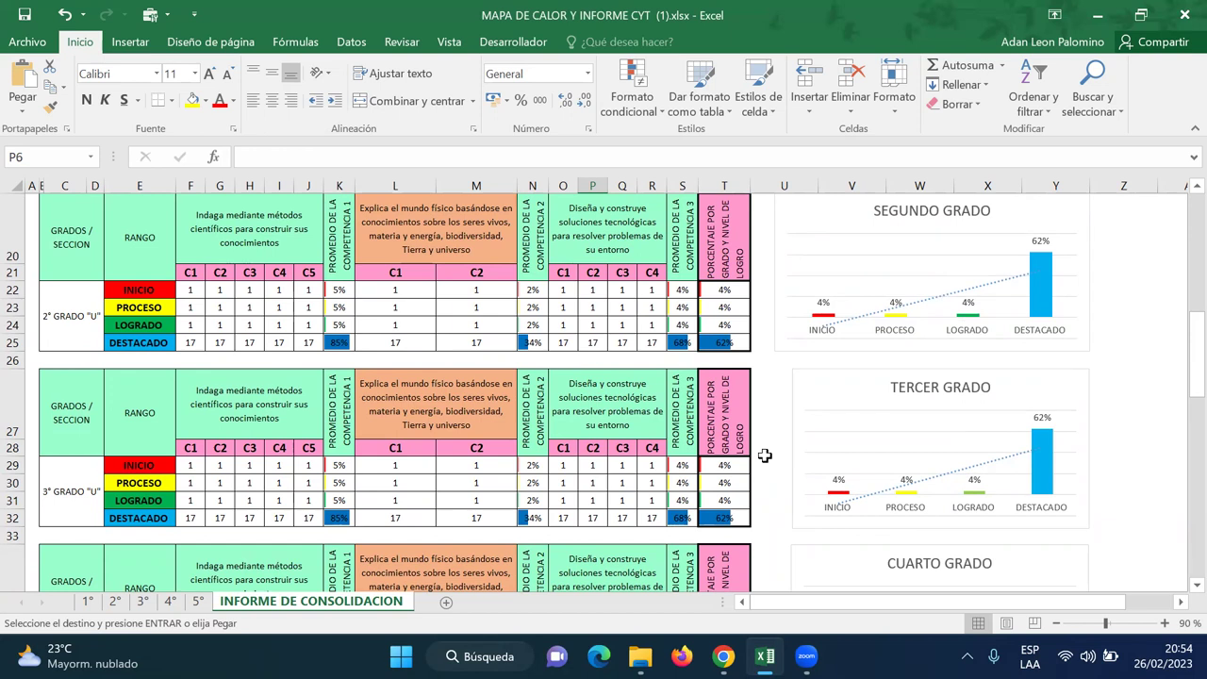
Copy the competency block F4:Z25 from sheet 1° to F4 on sheet 4°, replacing the existing contents
click(98, 606)
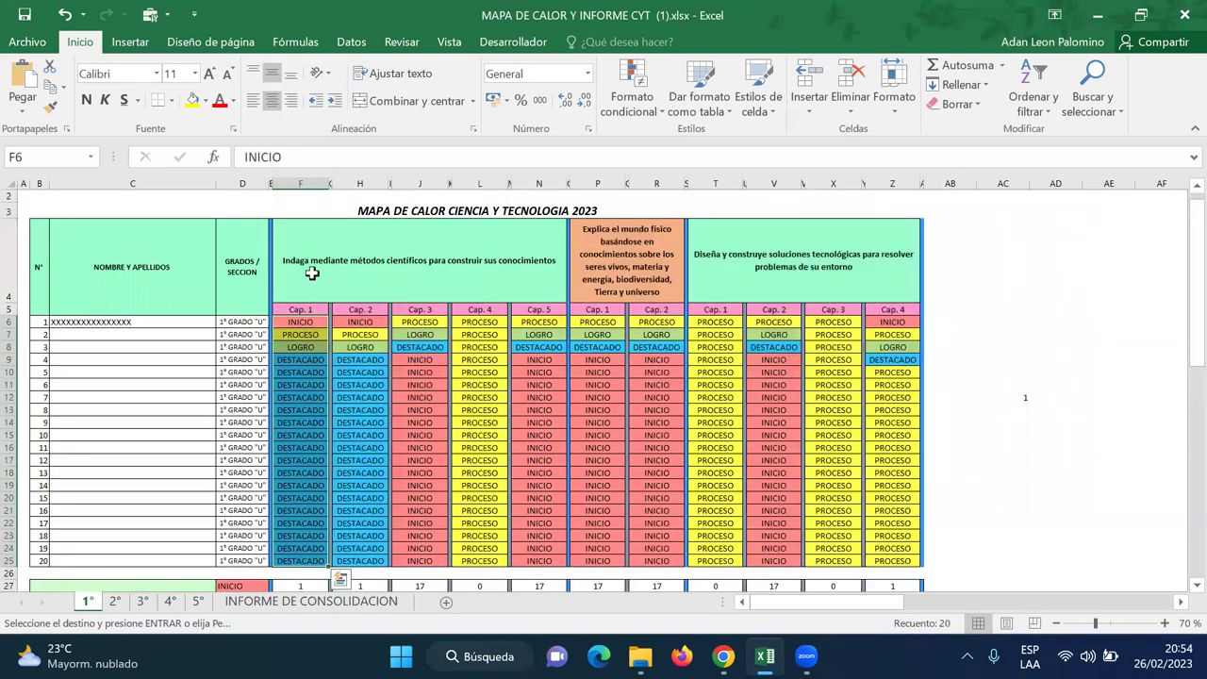
drag(312, 273, 780, 470)
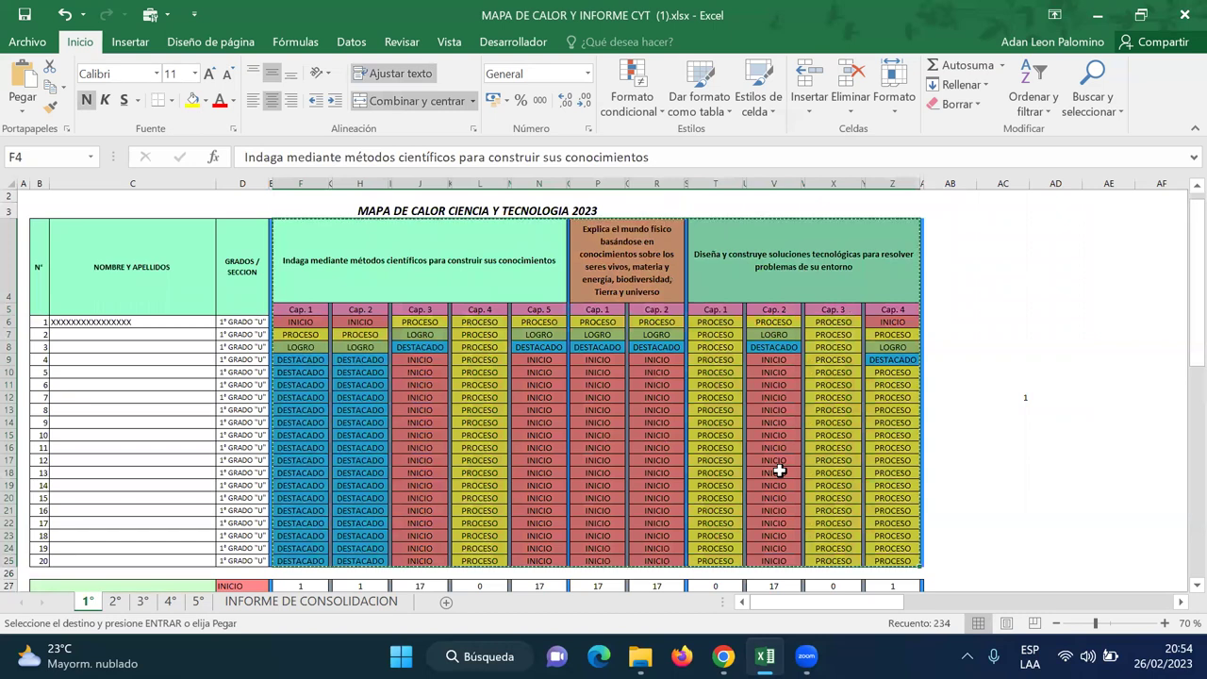
click(170, 602)
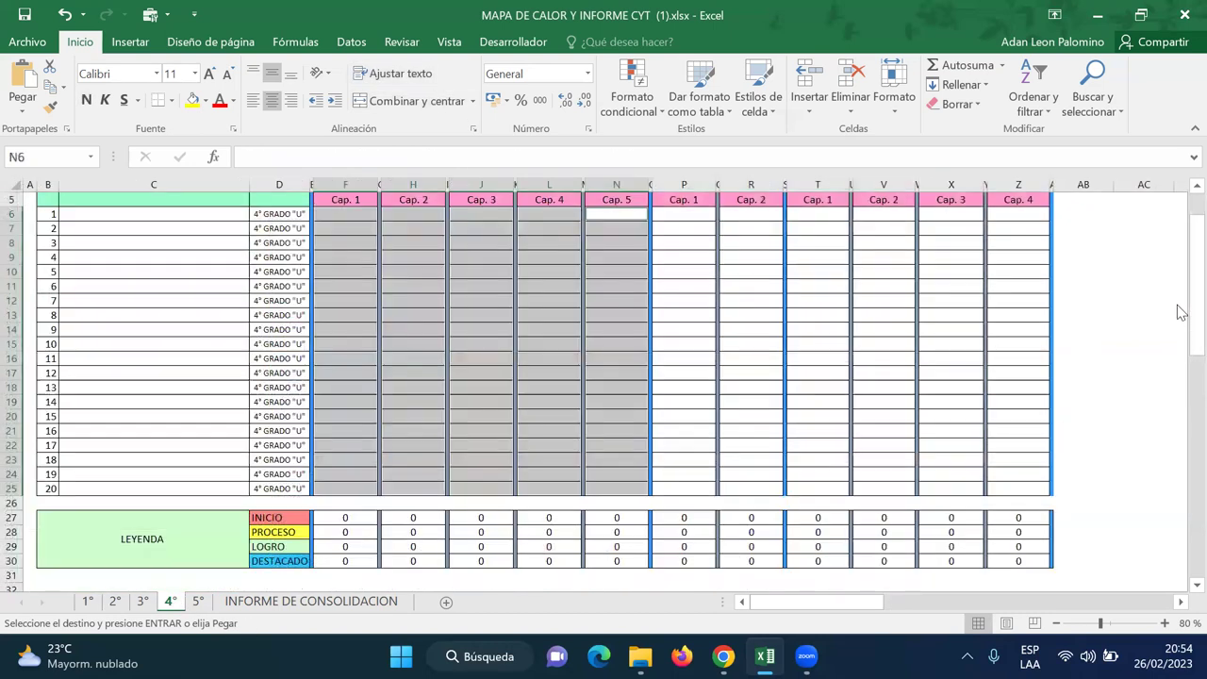
scroll(1177, 330, up, 2)
click(460, 297)
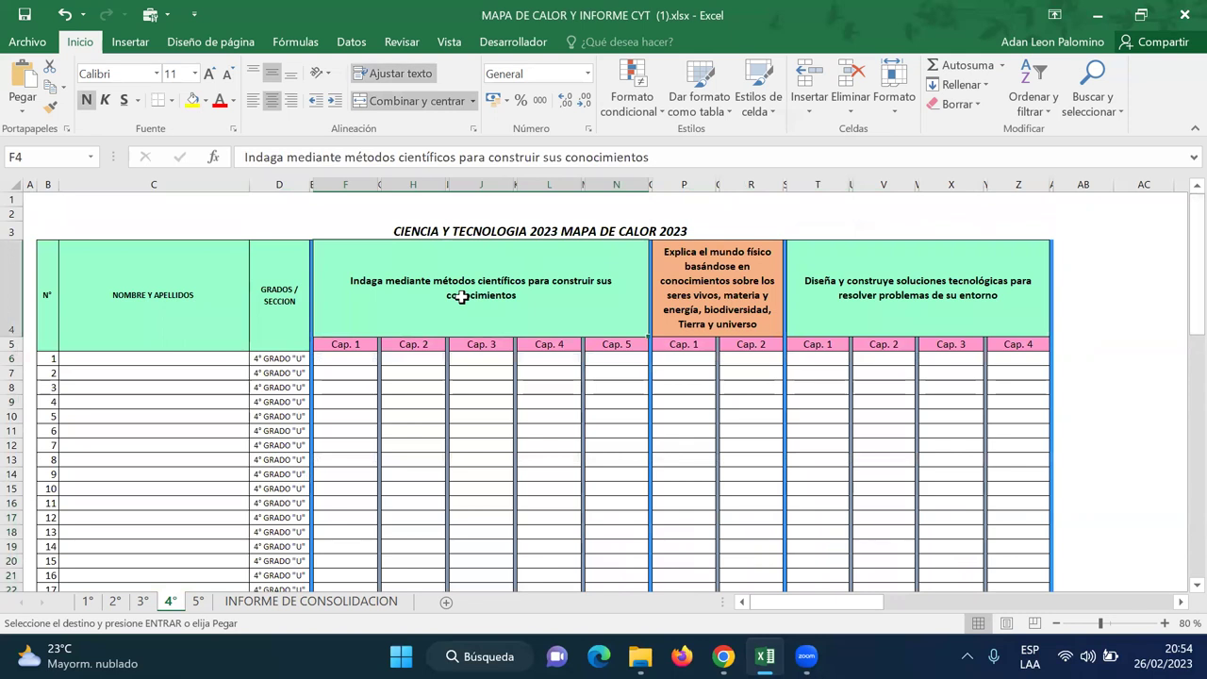
key(ctrl+v)
click(597, 387)
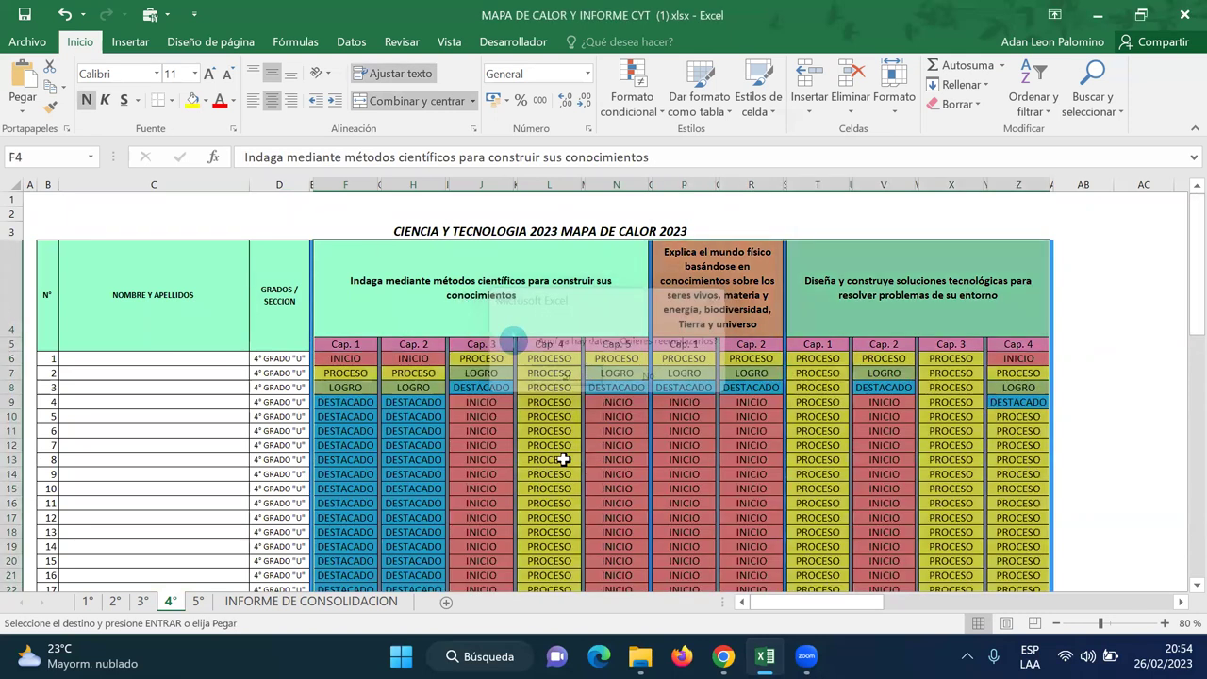
Check the fourth-grade table and CUARTO GRADO chart in INFORME DE CONSOLIDACION
click(321, 612)
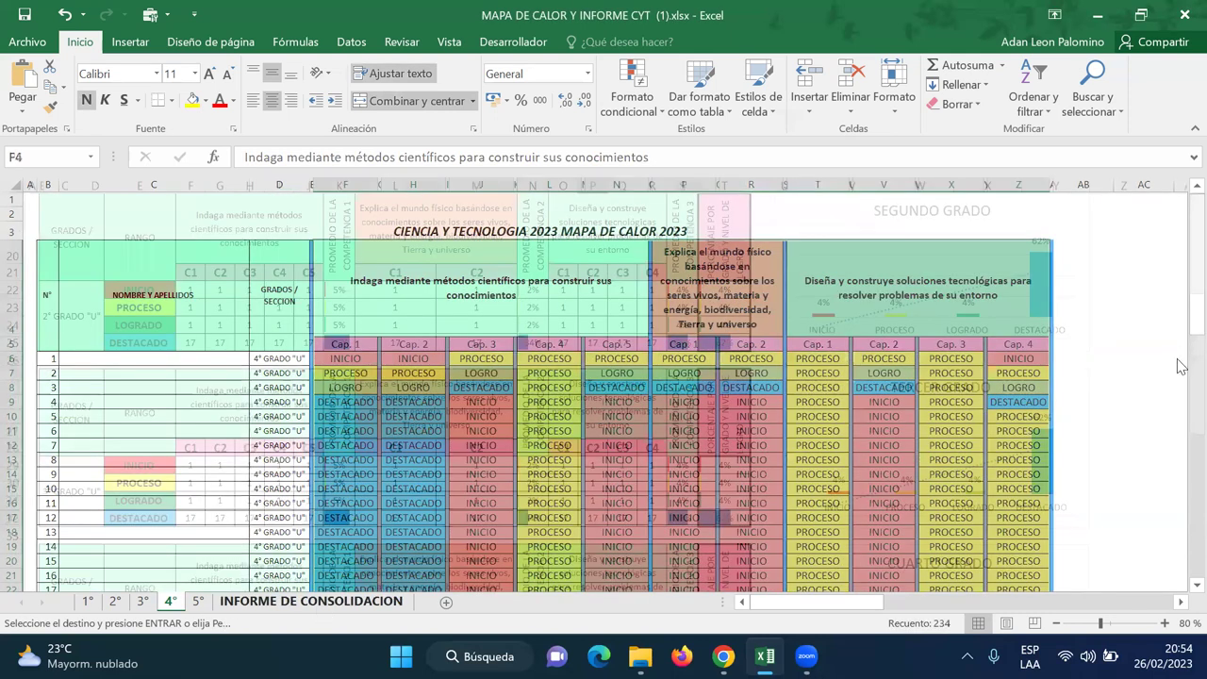
scroll(1177, 385, down, 2)
scroll(1177, 415, down, 2)
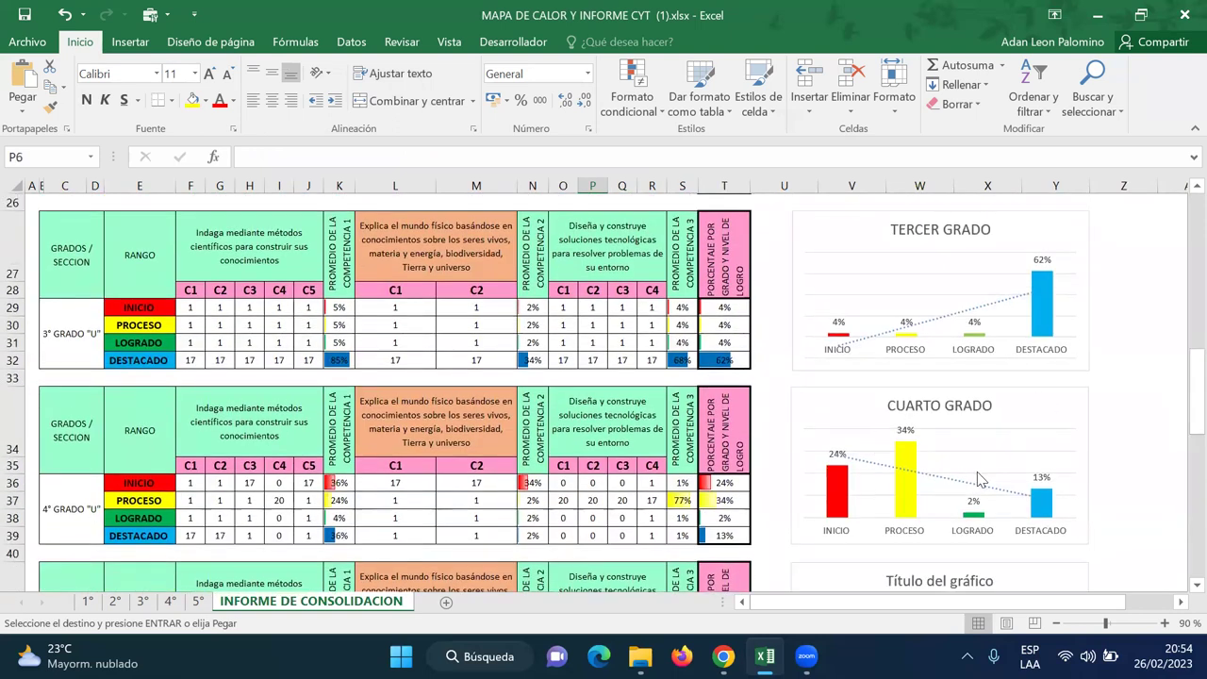
Review the fourth- and fifth-grade results and the LOGROS, DIFICULTADES and SUGERENCIAS section in INFORME DE CONSOLIDACION
scroll(1177, 326, up, 2)
scroll(1177, 325, up, 3)
scroll(1179, 358, down, 3)
scroll(1178, 358, down, 5)
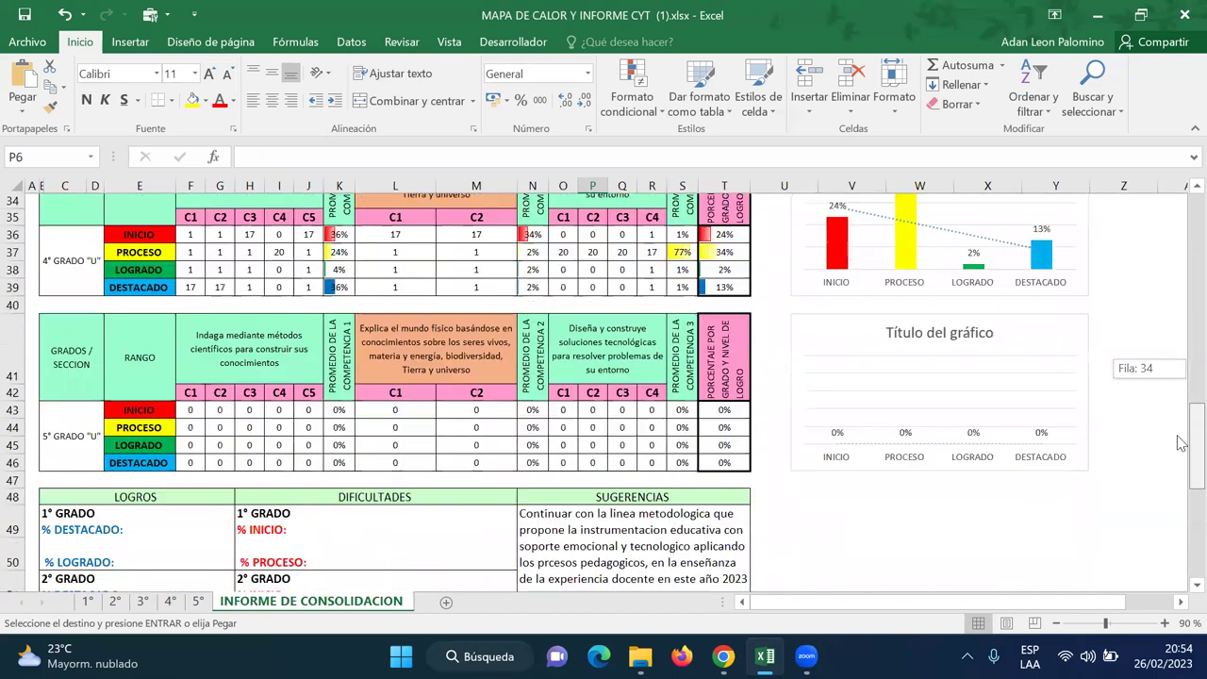
scroll(1179, 257, up, 8)
drag(1177, 257, 1181, 469)
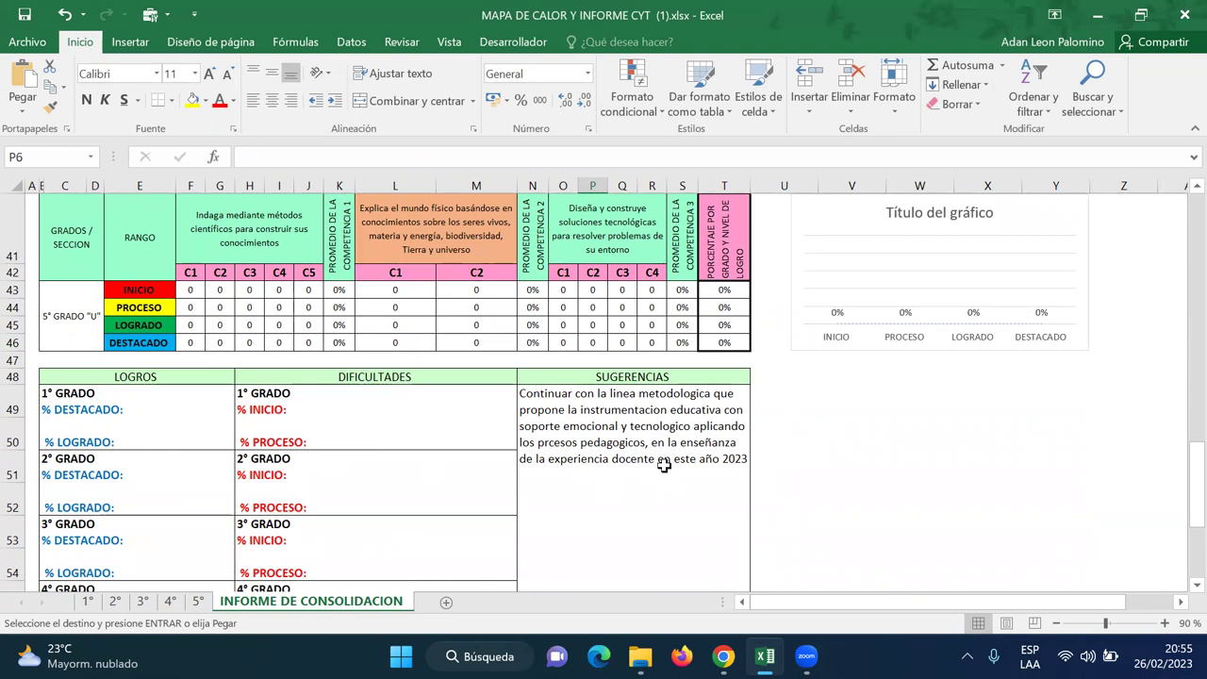
drag(1195, 485, 1179, 141)
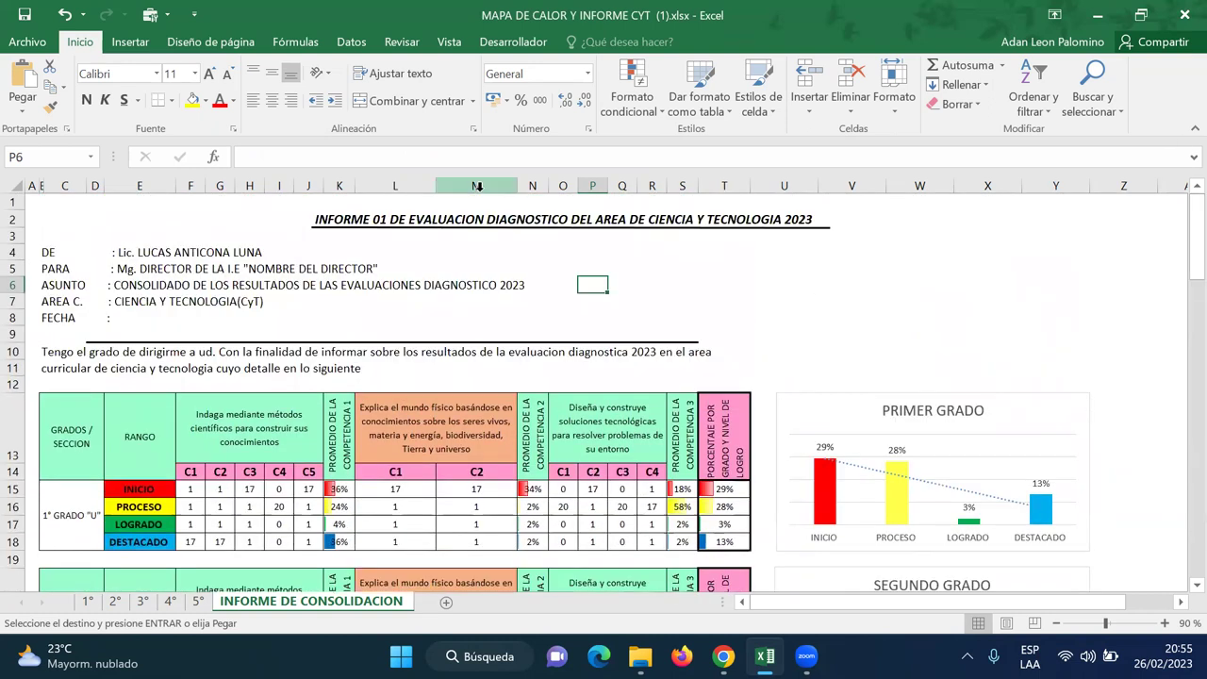
Select the whole consolidation report from its title through the signature line, and open the print preview
drag(367, 219, 1090, 577)
drag(482, 621, 512, 544)
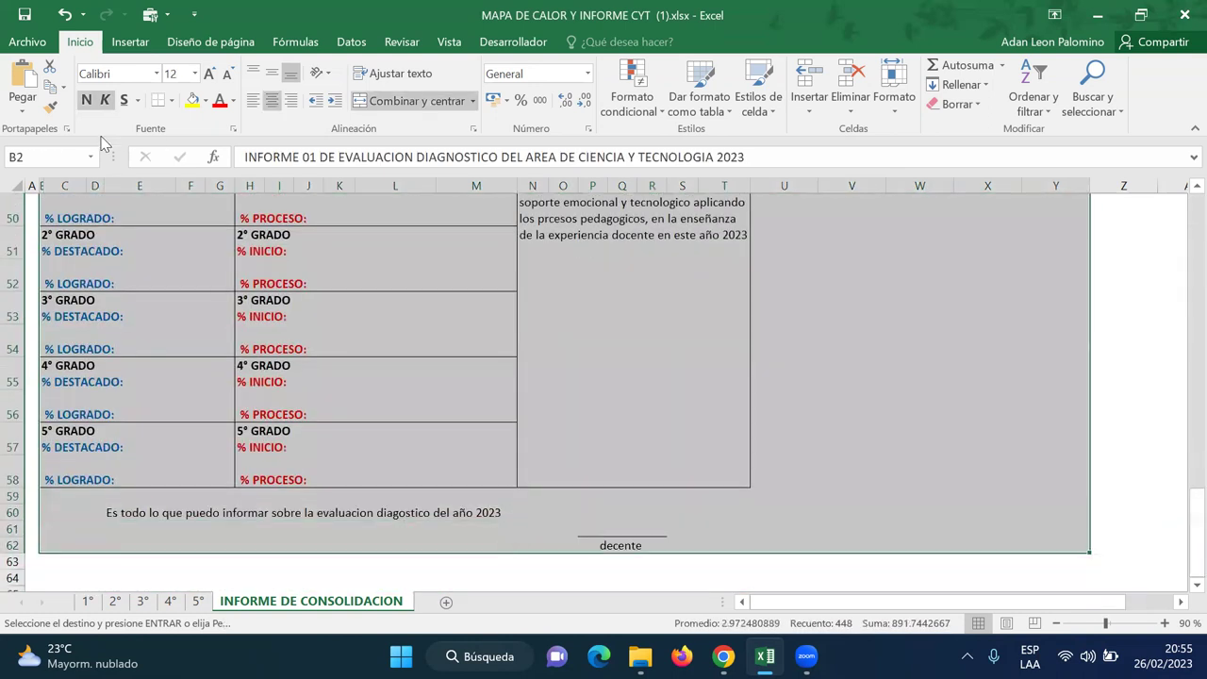
click(28, 42)
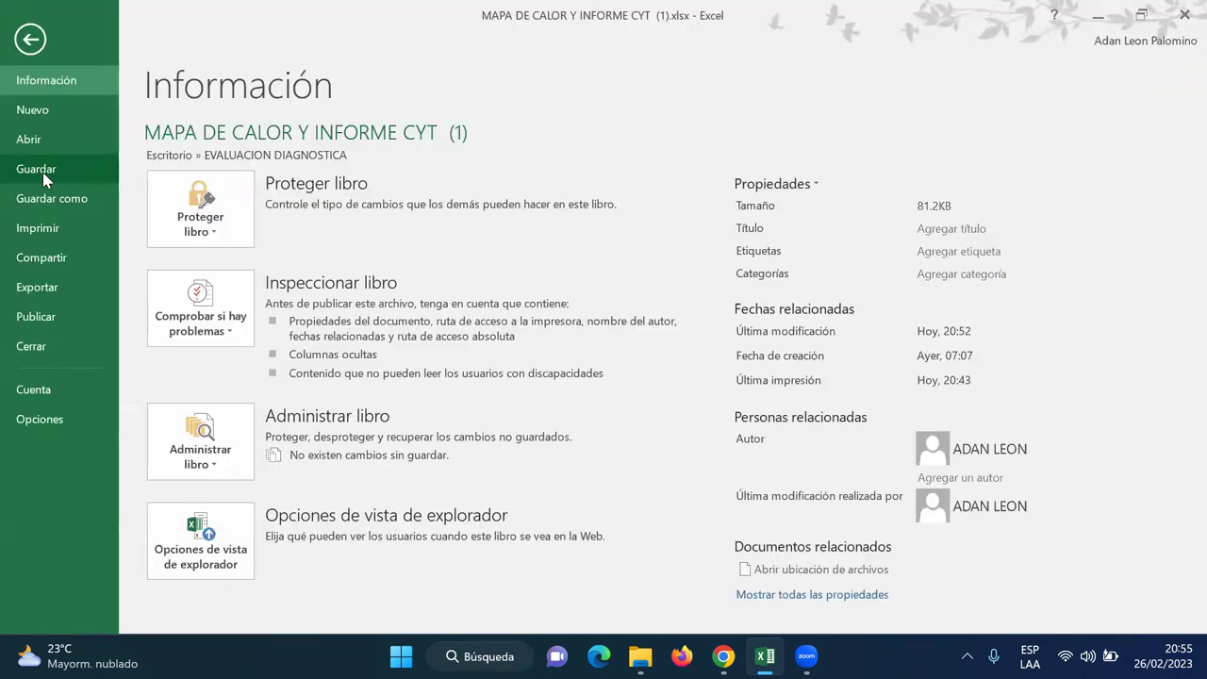
click(44, 234)
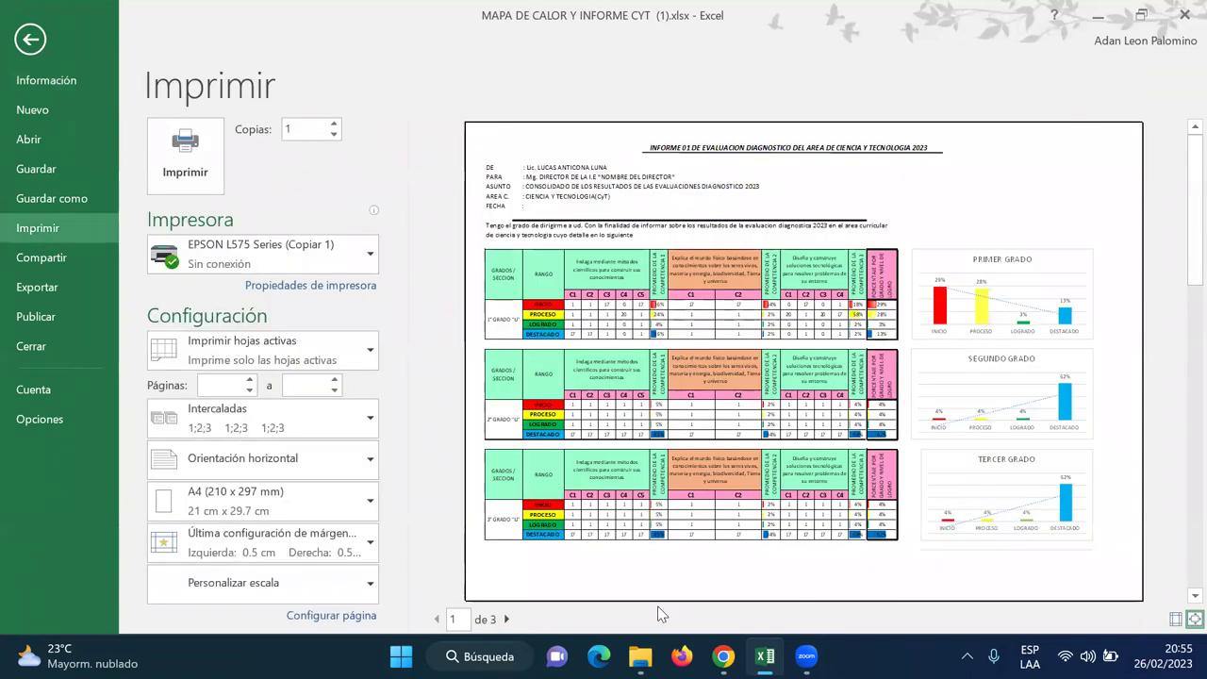
Check the layout of the report's pages in the print preview and return to page 1
click(507, 619)
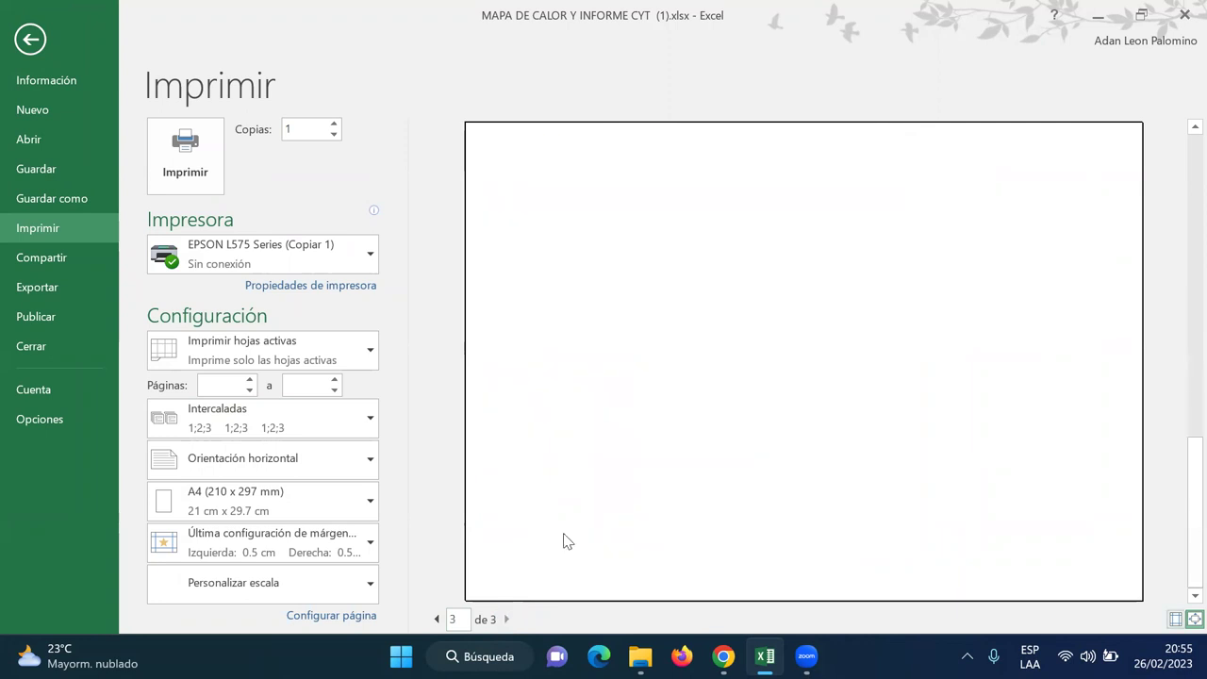
click(437, 618)
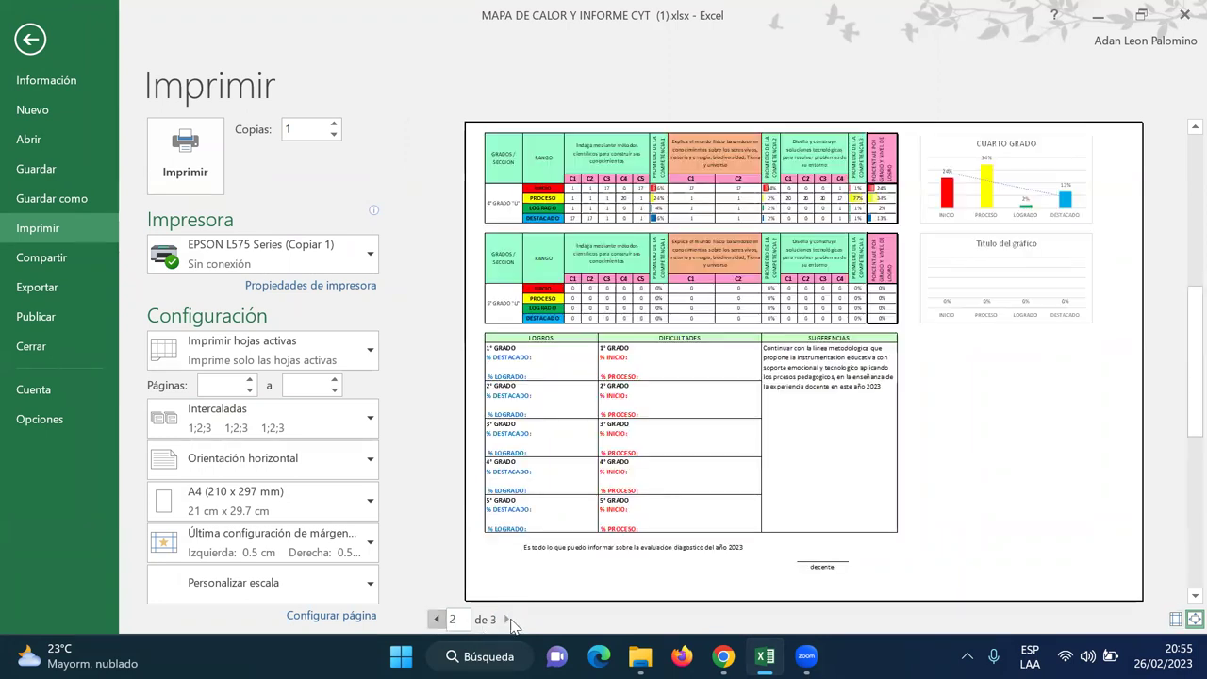
click(508, 619)
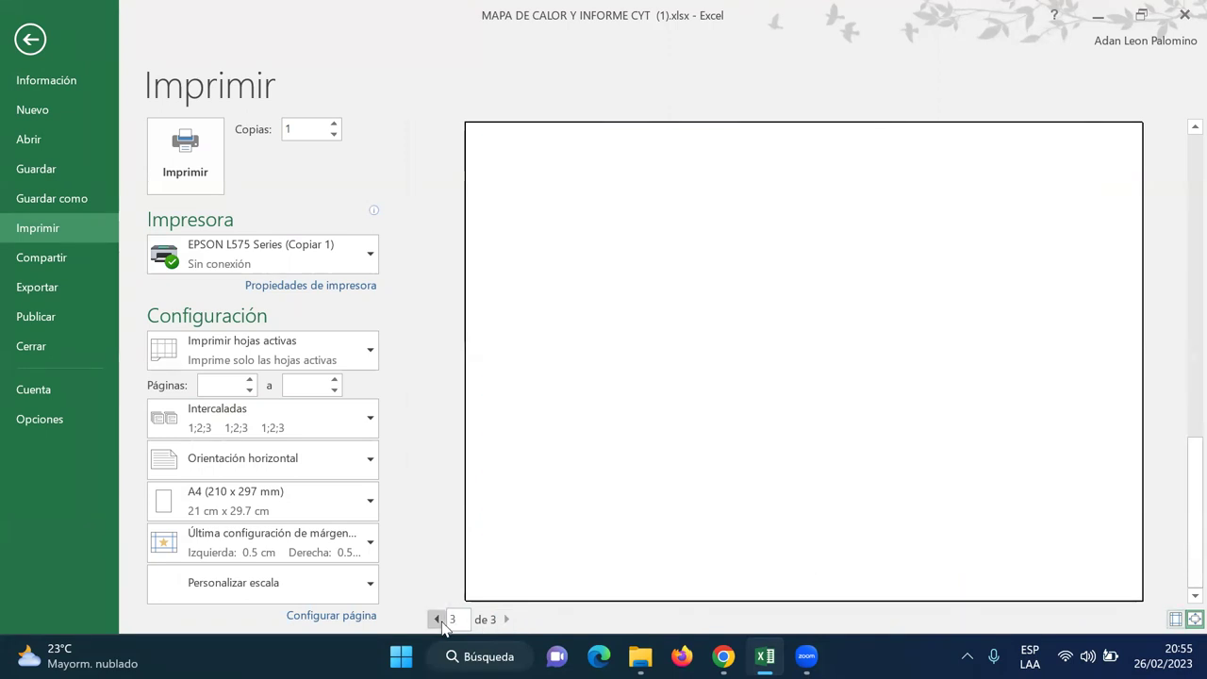
click(437, 619)
click(437, 618)
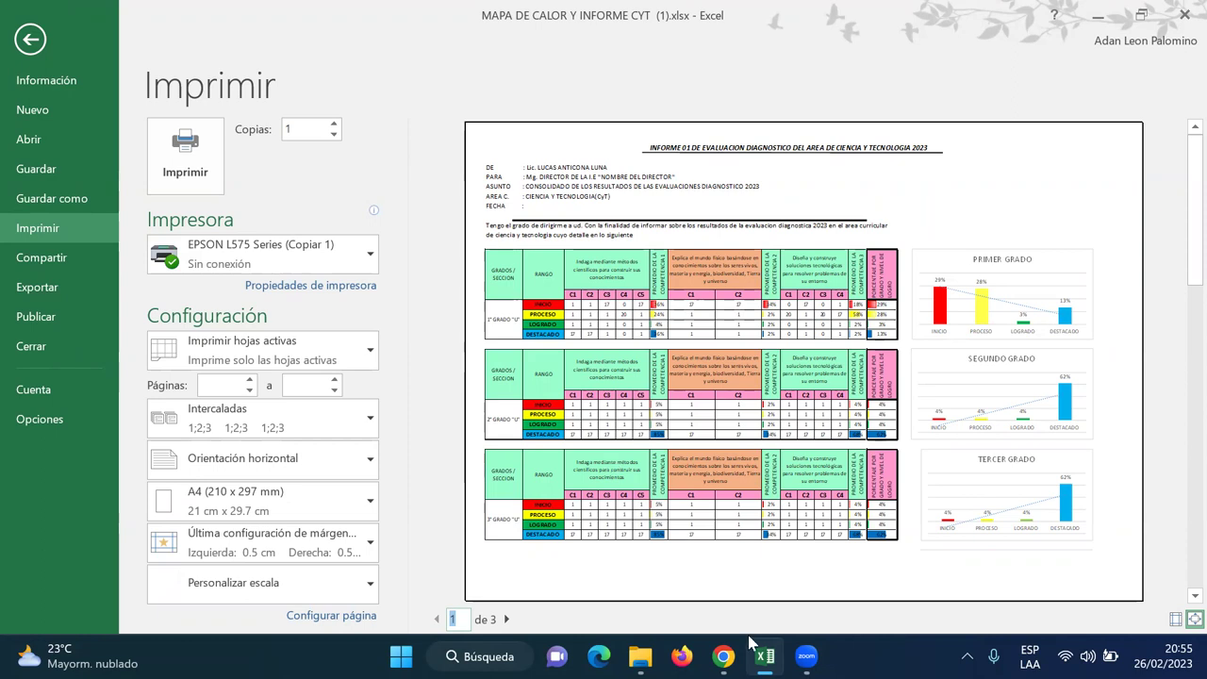
Switch to File Explorer, open EVALUACION DIAGNOSTICA 1° GRADO.docx, examine its competencies table and questions, and close the document
key(alt+Tab)
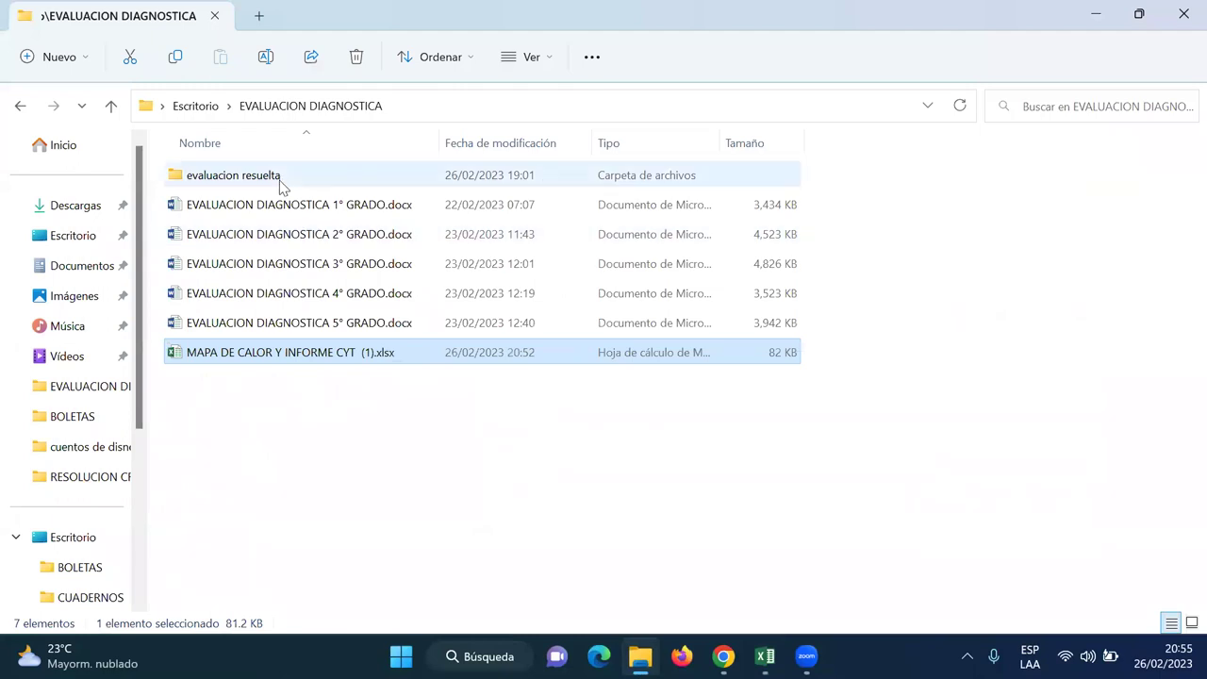
double_click(266, 214)
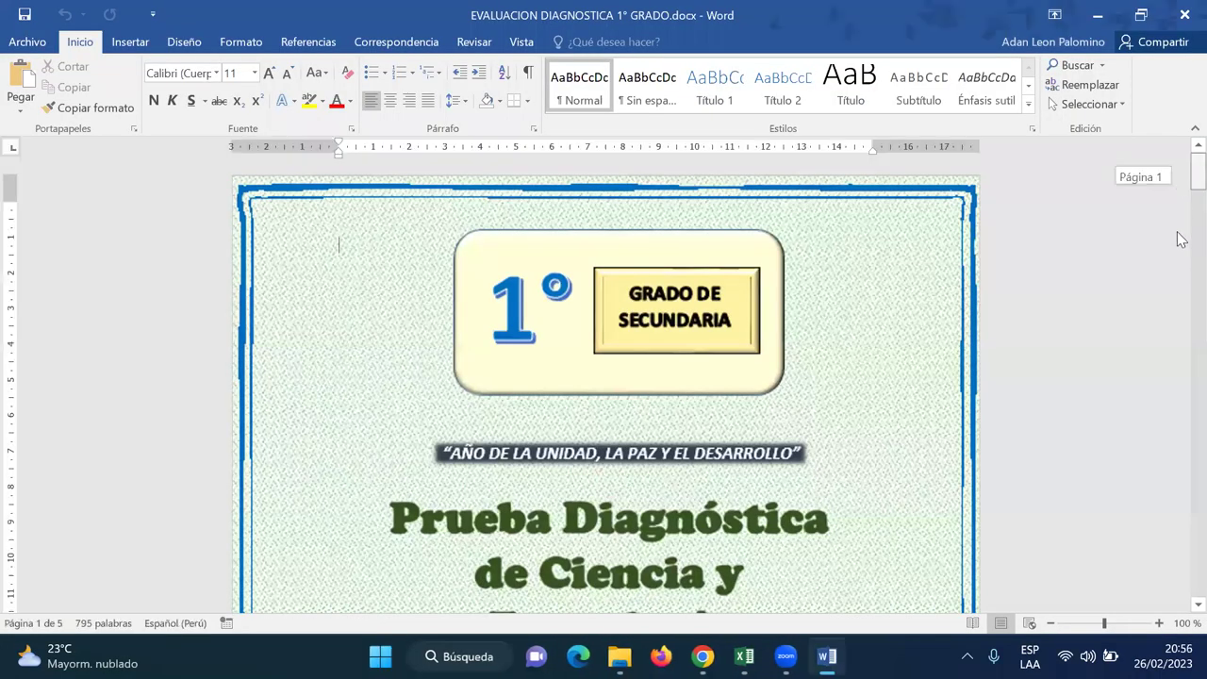
scroll(1181, 340, down, 5)
scroll(1181, 402, down, 20)
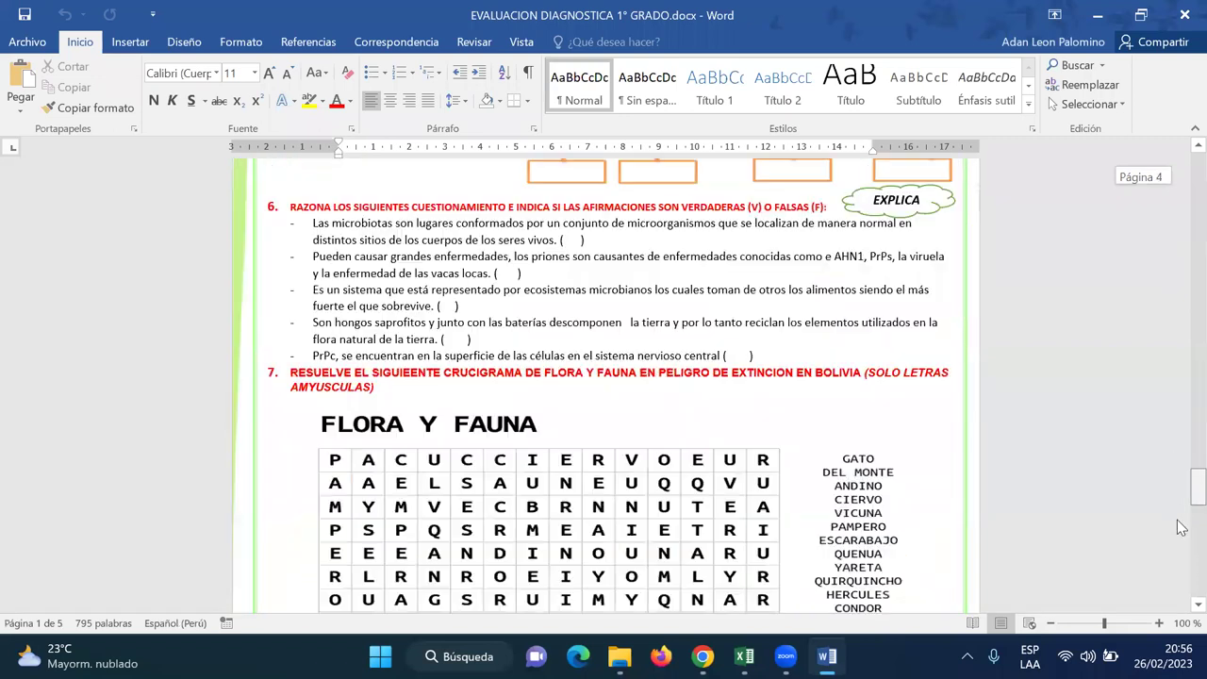
scroll(1181, 368, up, 20)
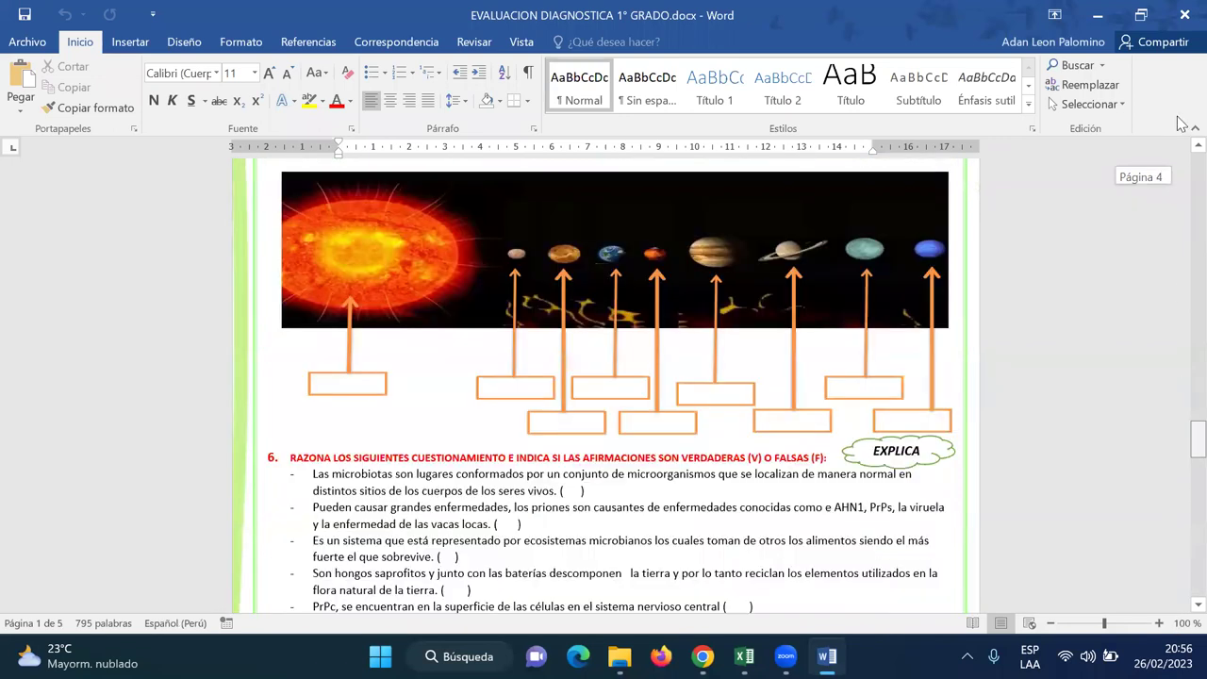
scroll(1181, 279, down, 10)
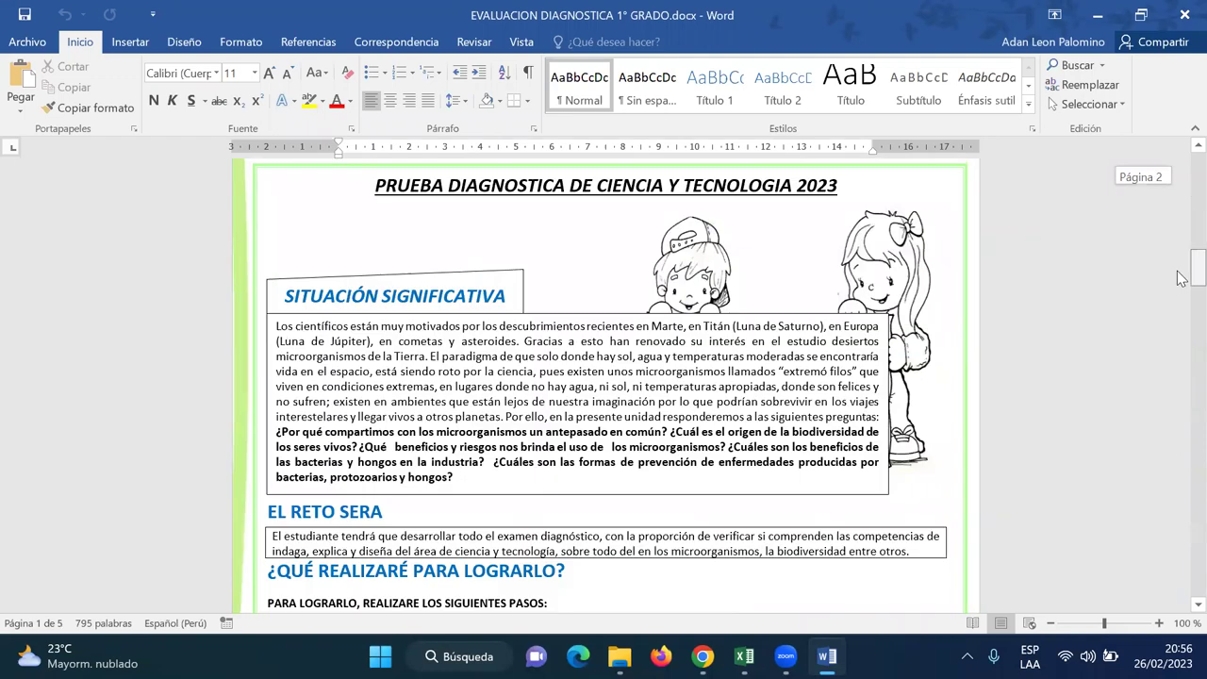
scroll(1181, 273, up, 3)
scroll(1182, 314, down, 10)
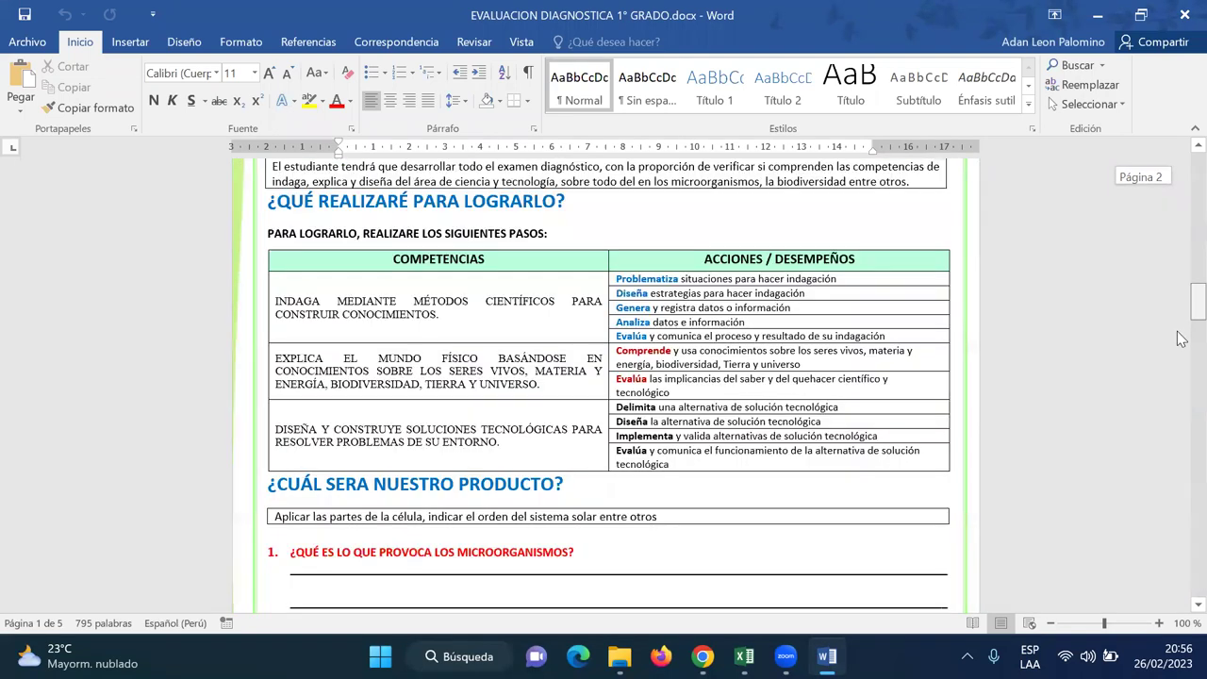
scroll(914, 477, down, 1)
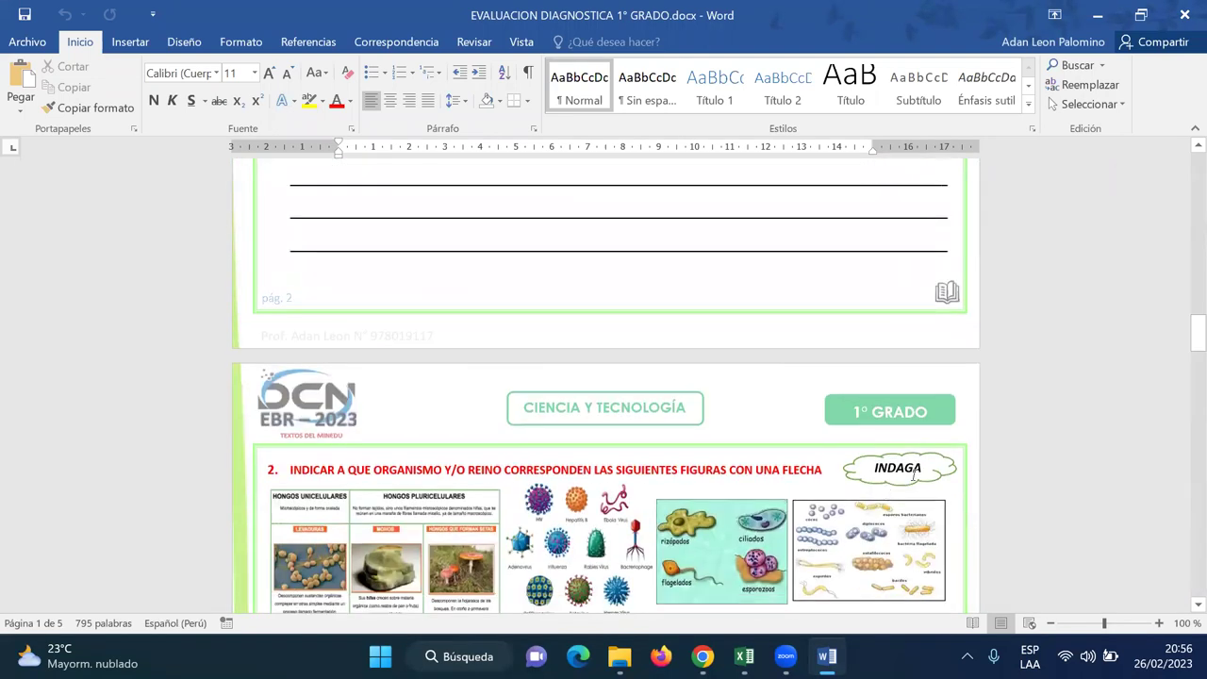
drag(1196, 332, 1182, 8)
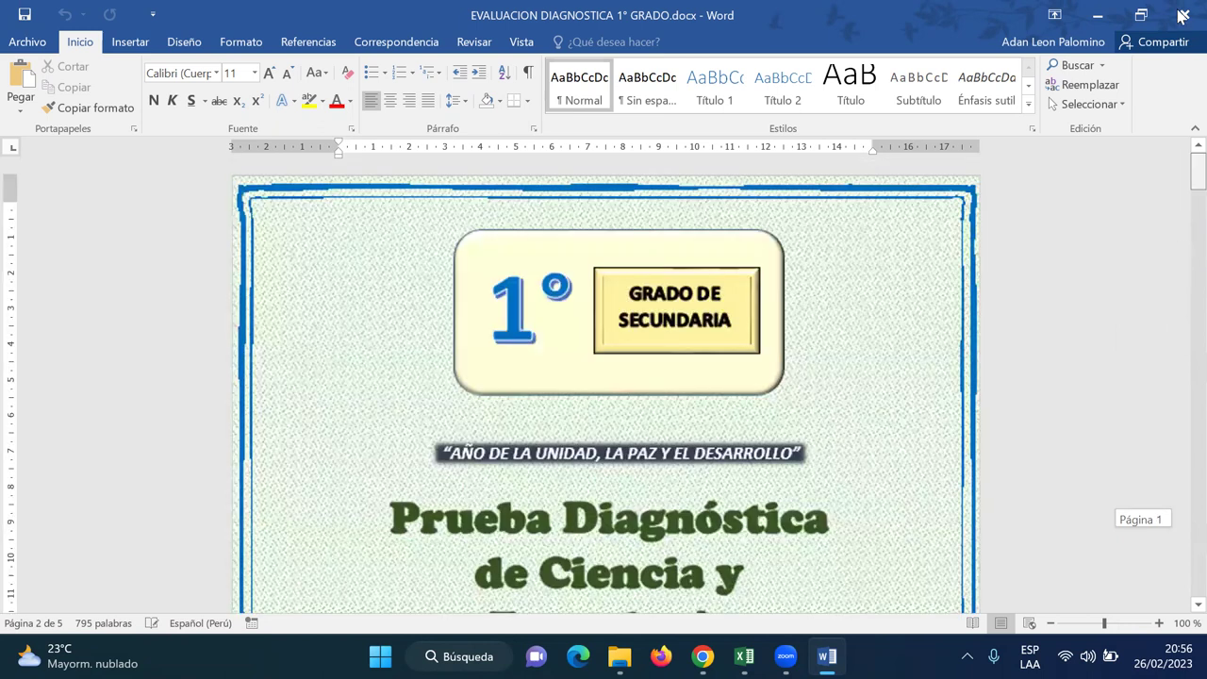
click(1182, 15)
Open EVALUACION DIAGNOSTICA 2° GRADO.docx from the EVALUACION DIAGNOSTICA folder
click(329, 233)
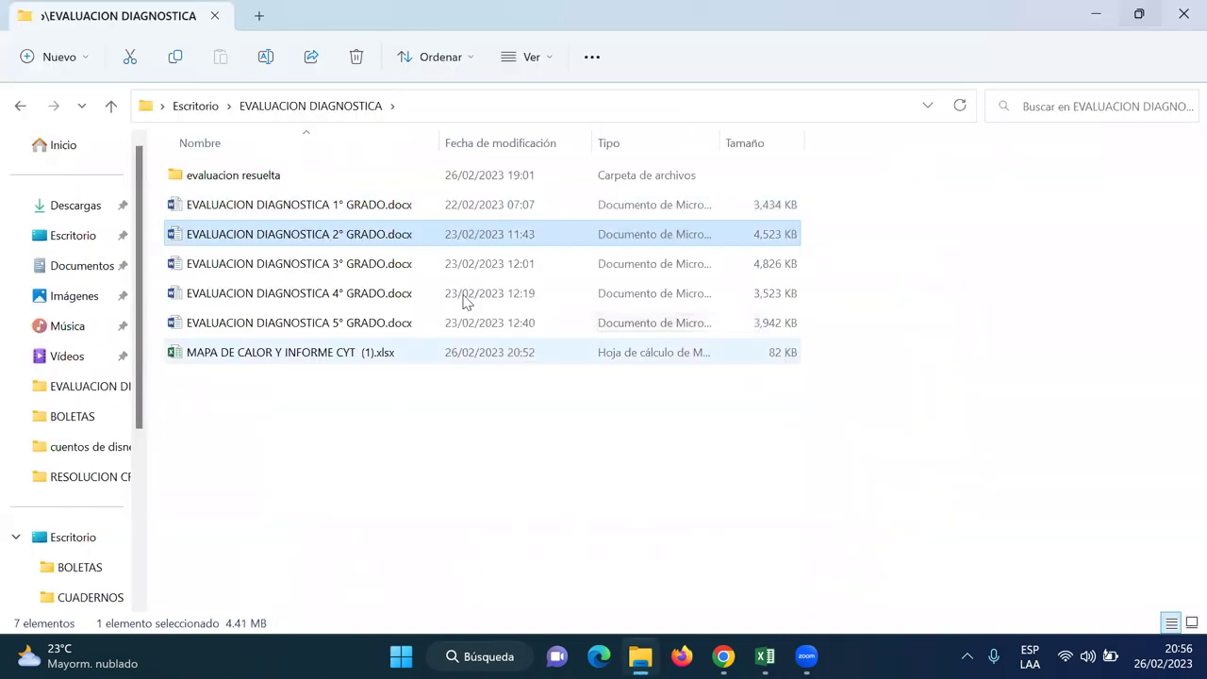
double_click(312, 236)
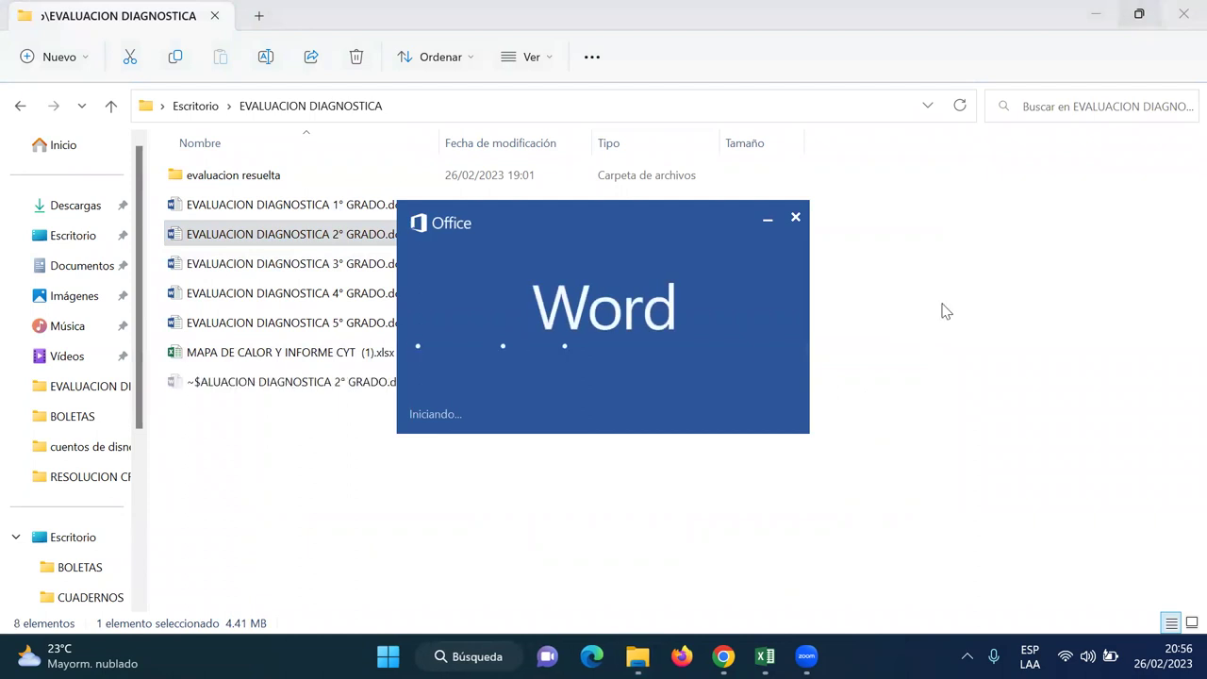